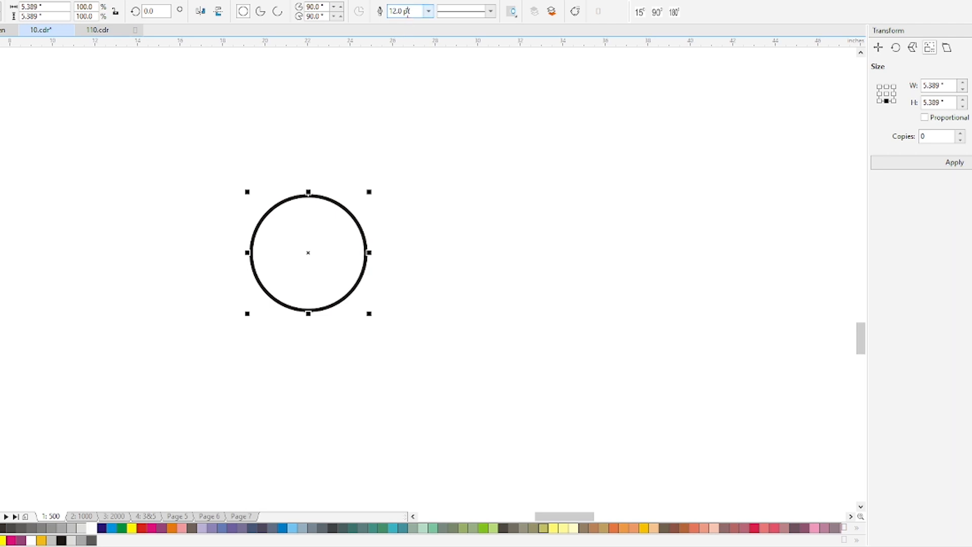
Set the circle's outline width to 20 pt and deselect it
{"action": "type", "text": "2"}
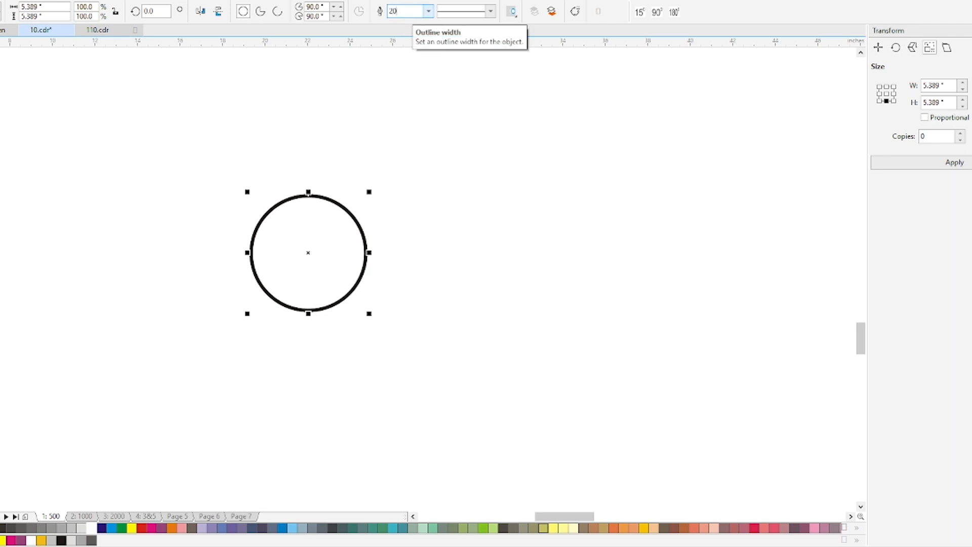
{"action": "type", "text": "0"}
{"action": "key", "text": "Return"}
{"action": "left_click", "coordinate": [206, 145]}
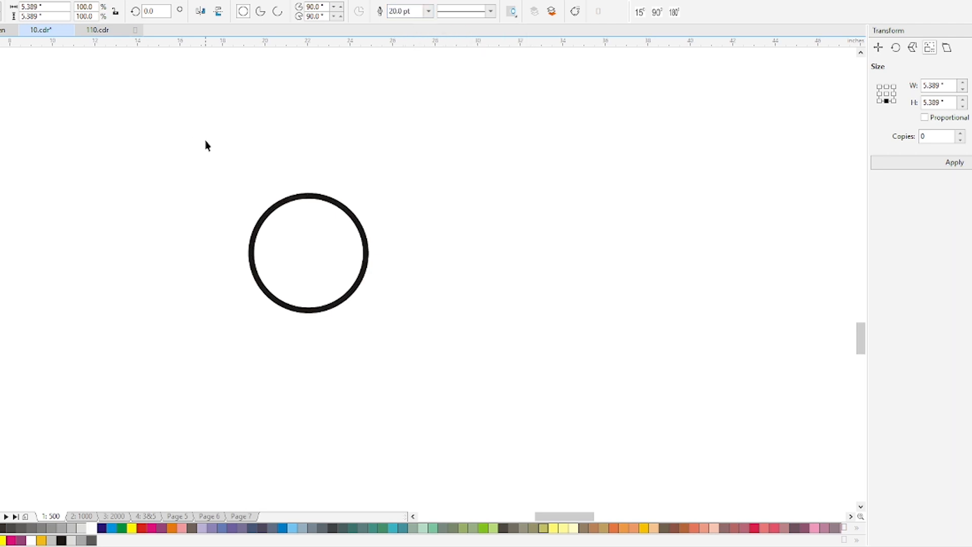
Add the text "1" just outside the circle's left side and enlarge it to about 227 pt
{"action": "key", "text": "F8"}
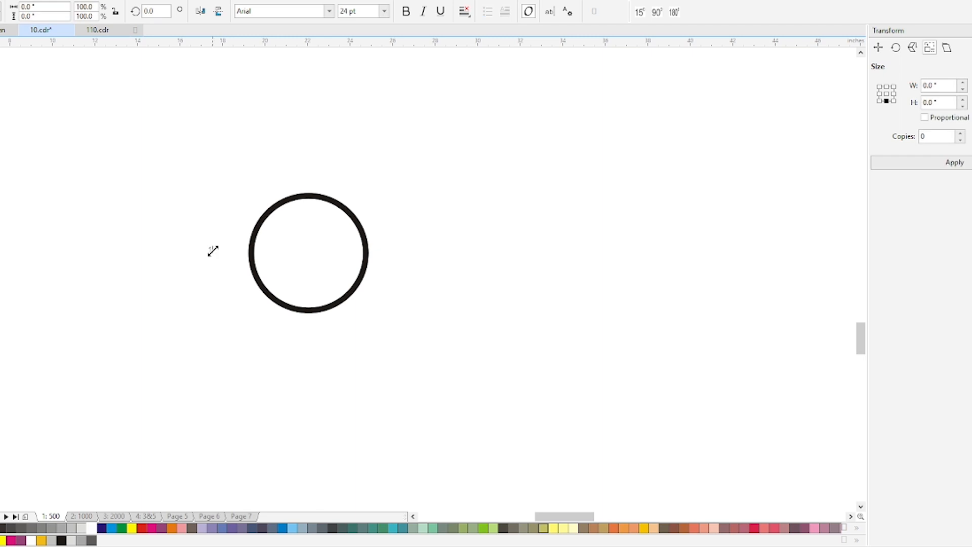
{"action": "key", "text": "ctrl+space"}
{"action": "left_click_drag", "start_coordinate": [214, 256], "coordinate": [251, 287]}
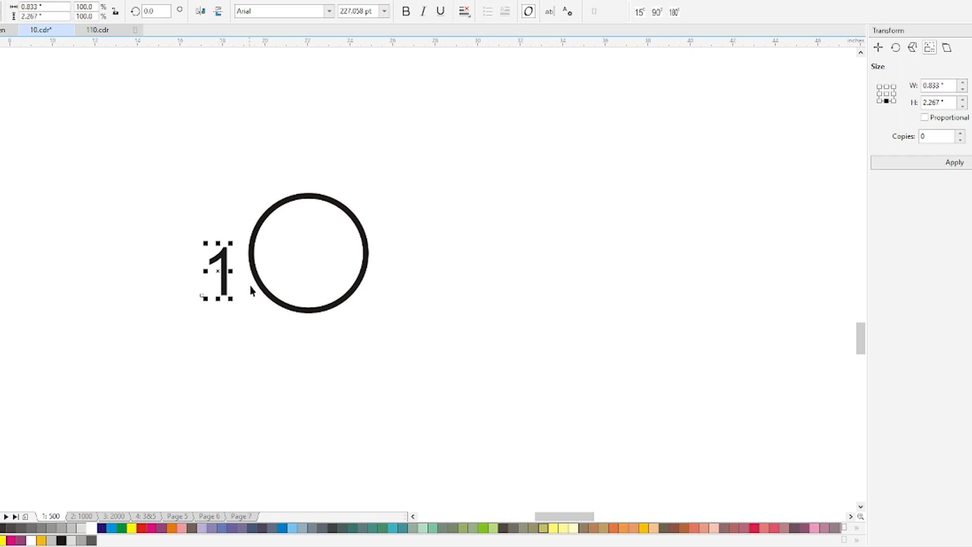
Change the 1's font to Myanmar Text Bold and move the numeral onto the circle's left edge at mid-height
{"action": "left_click", "coordinate": [271, 11]}
{"action": "type", "text": "MyPuma"}
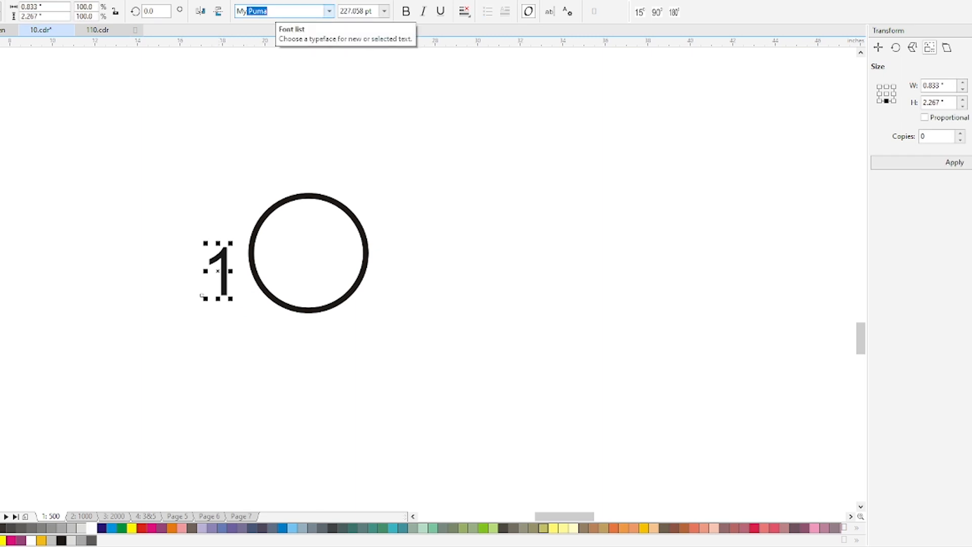
{"action": "key", "text": "Down"}
{"action": "key", "text": "Down"}
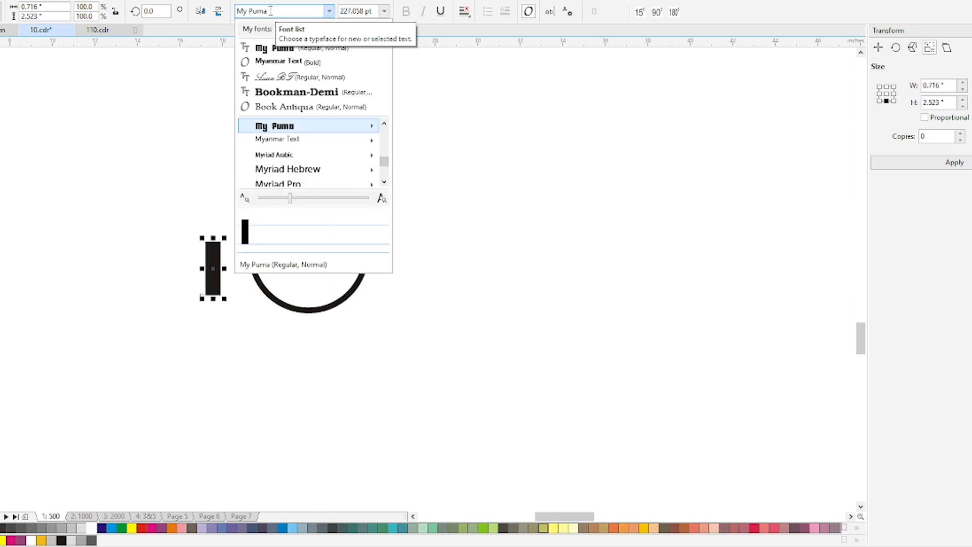
{"action": "key", "text": "Right"}
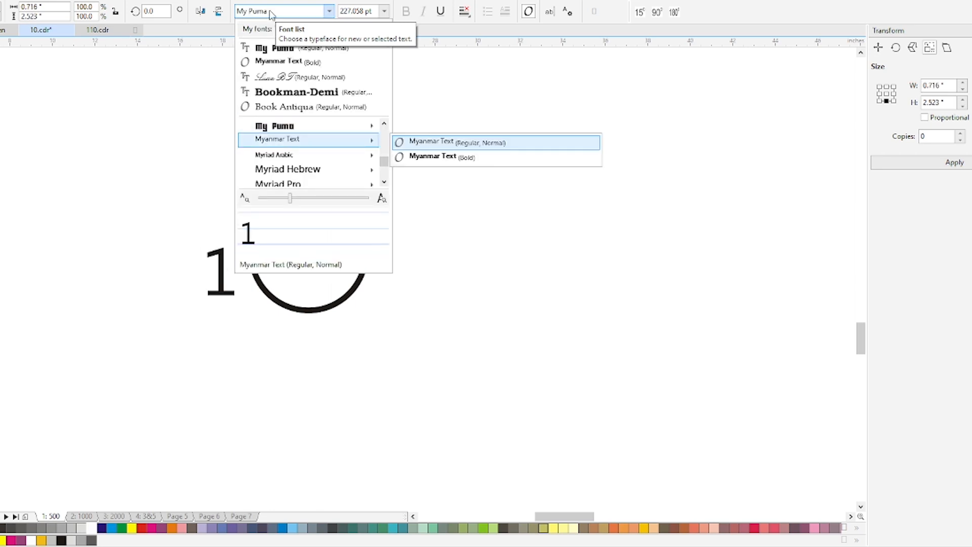
{"action": "key", "text": "Down"}
{"action": "key", "text": "Return"}
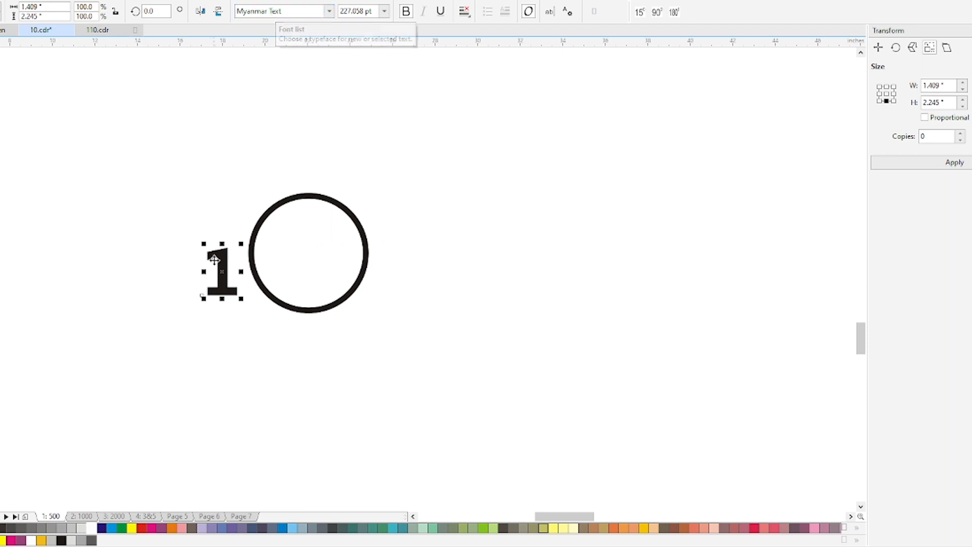
{"action": "left_click_drag", "start_coordinate": [227, 263], "coordinate": [251, 253]}
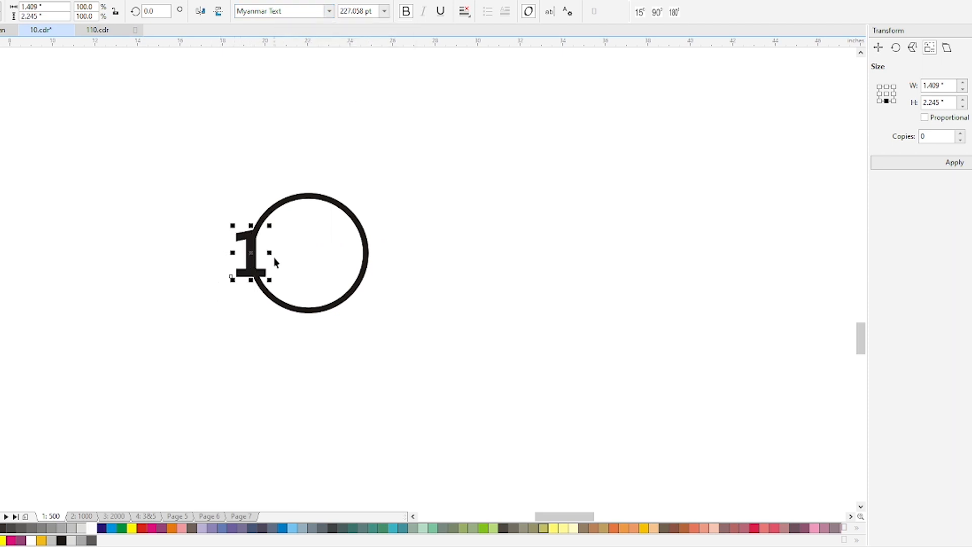
Convert the circle's outline to an object
{"action": "scroll", "coordinate": [274, 262], "scroll_direction": "up", "scroll_amount": 2}
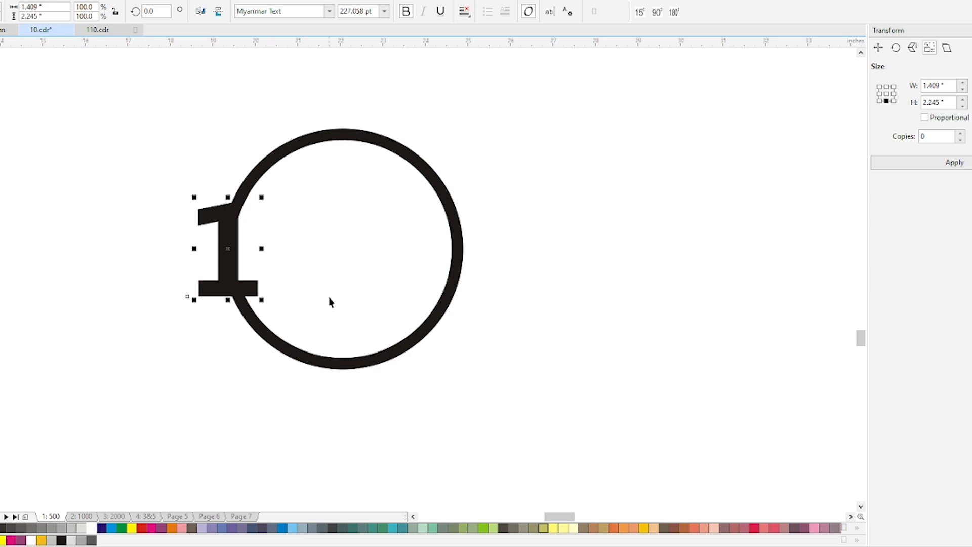
{"action": "left_click", "coordinate": [310, 357]}
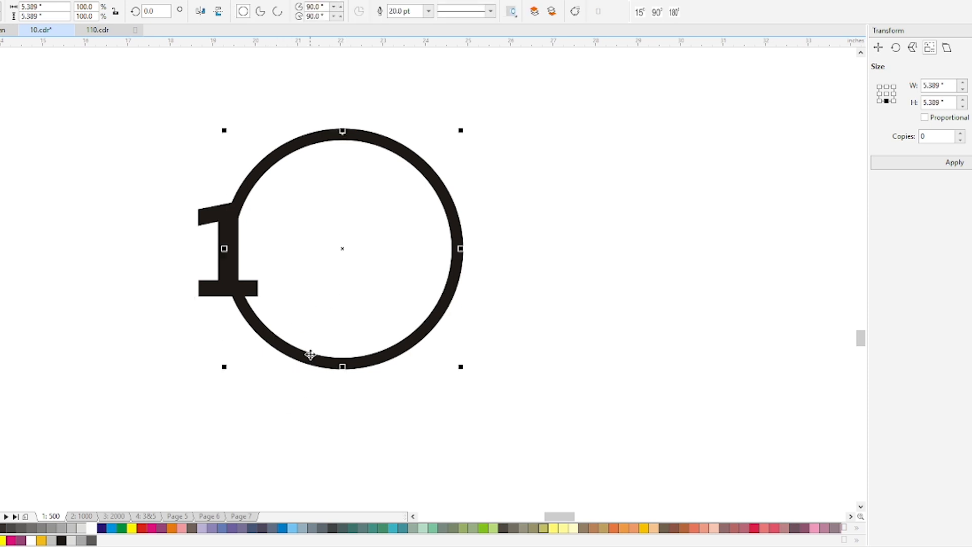
{"action": "left_click", "coordinate": [251, 290]}
{"action": "left_click", "coordinate": [264, 325]}
{"action": "right_click", "coordinate": [288, 342]}
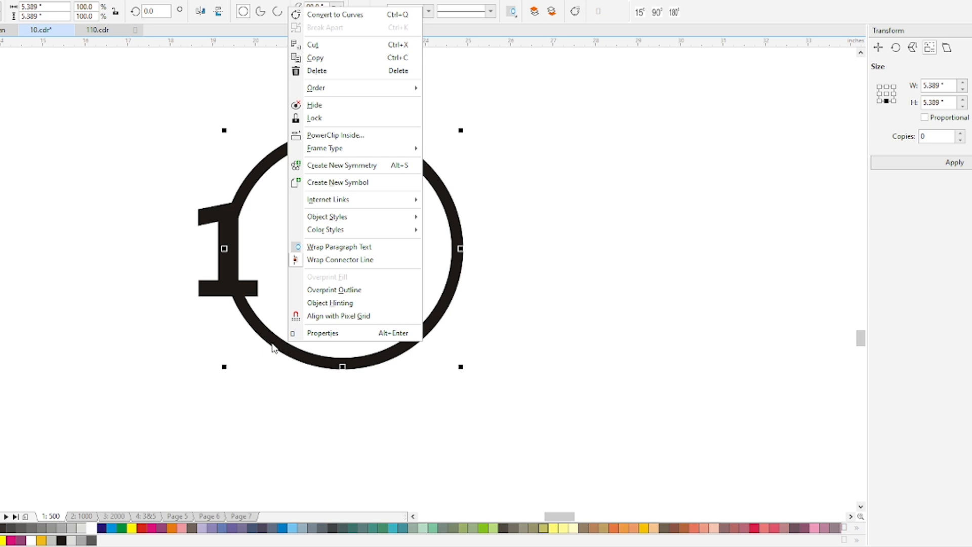
{"action": "left_click", "coordinate": [273, 343]}
{"action": "left_click", "coordinate": [34, 0]}
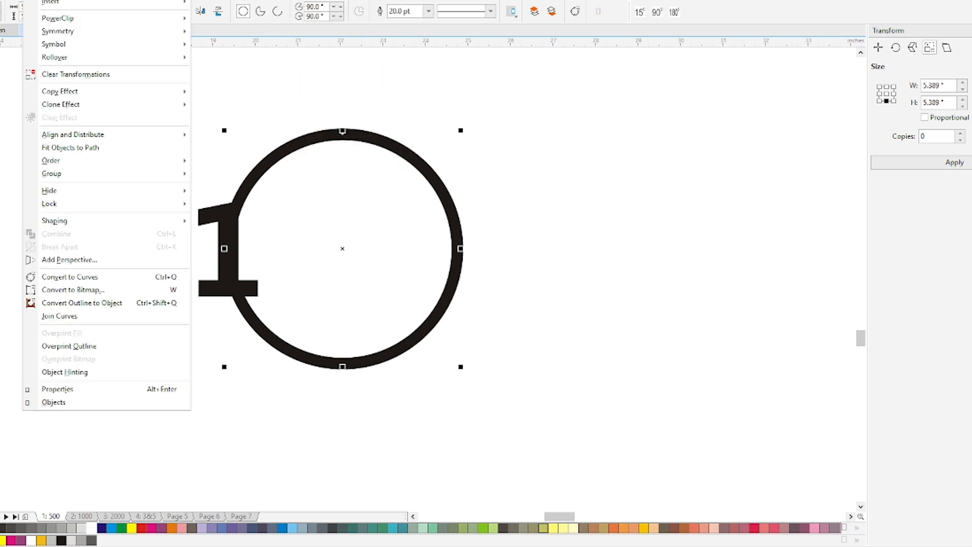
{"action": "left_click", "coordinate": [139, 303]}
{"action": "left_click", "coordinate": [202, 333]}
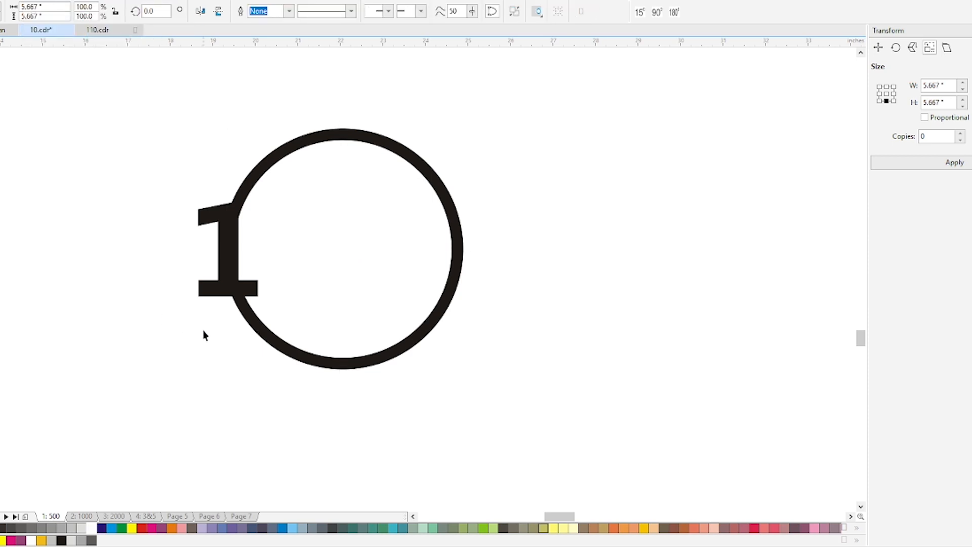
Convert the text 1 to curves
{"action": "left_click", "coordinate": [209, 289]}
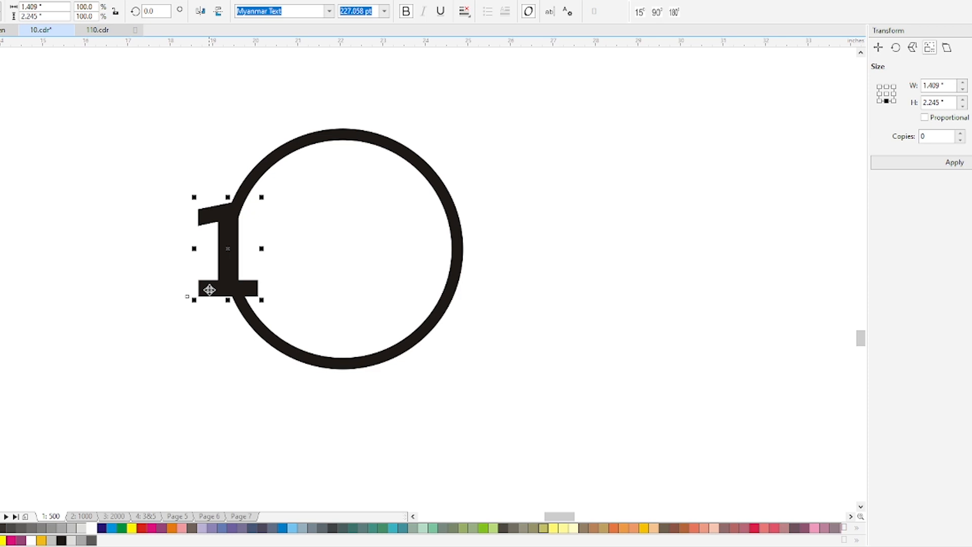
{"action": "key", "text": "Escape"}
{"action": "left_click", "coordinate": [234, 293]}
{"action": "right_click", "coordinate": [229, 239]}
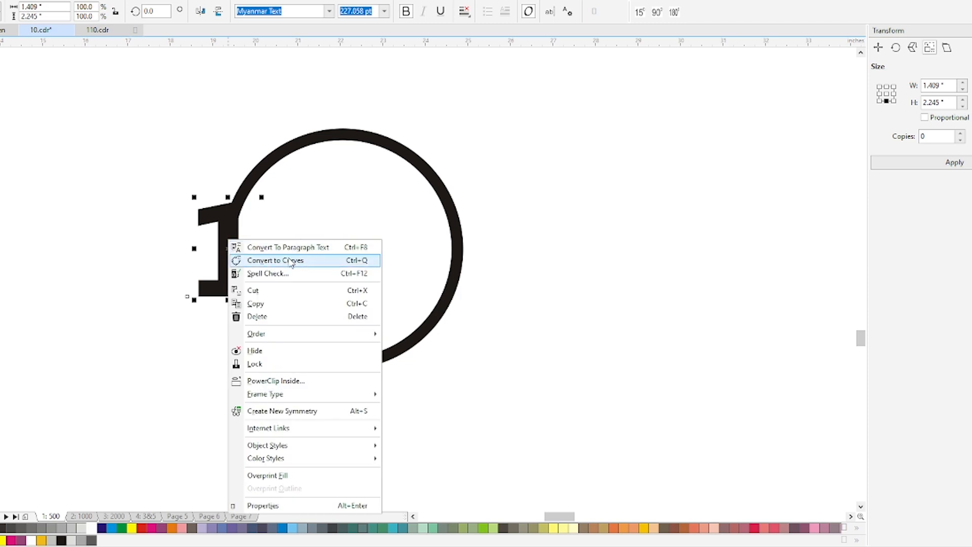
{"action": "left_click", "coordinate": [287, 259]}
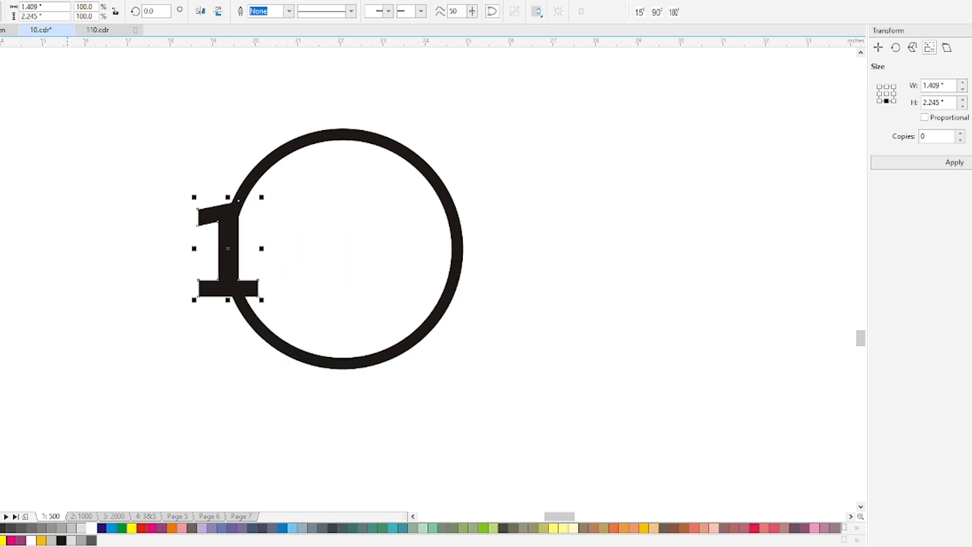
Remove the 1's fill and give it a black outline 20 pt wide
{"action": "right_click", "coordinate": [1, 528]}
{"action": "left_click", "coordinate": [1, 528]}
{"action": "left_click", "coordinate": [301, 355]}
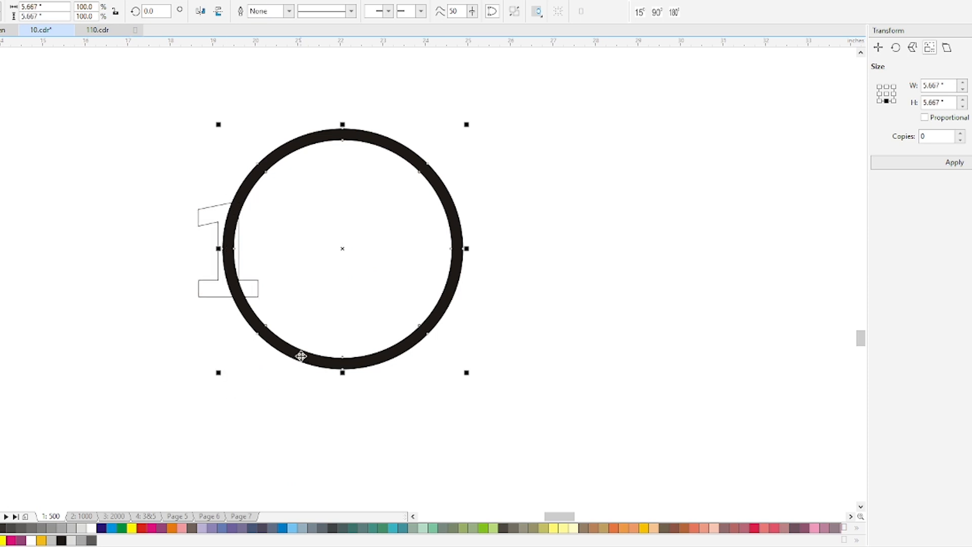
{"action": "left_click", "coordinate": [209, 289]}
{"action": "left_click", "coordinate": [266, 12]}
{"action": "type", "text": "2"}
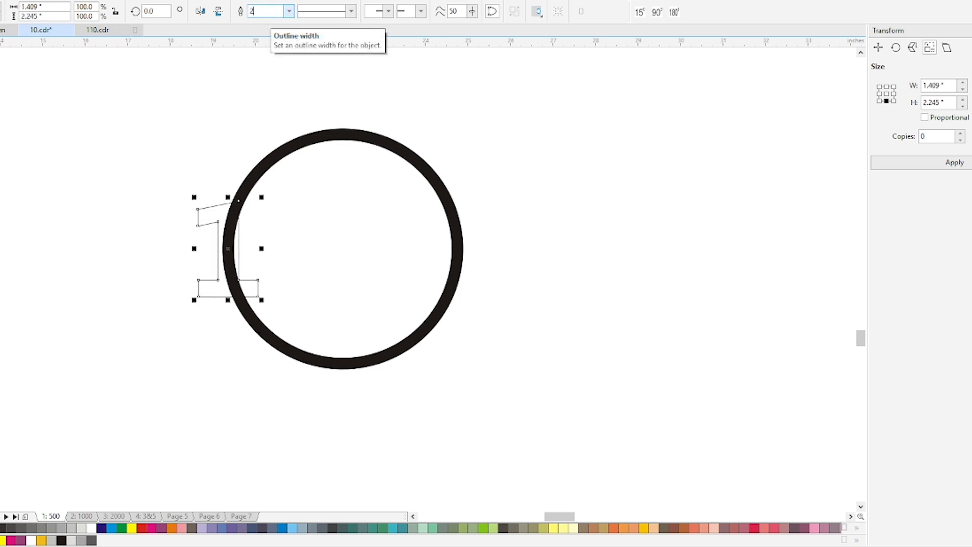
{"action": "type", "text": "0"}
{"action": "key", "text": "Return"}
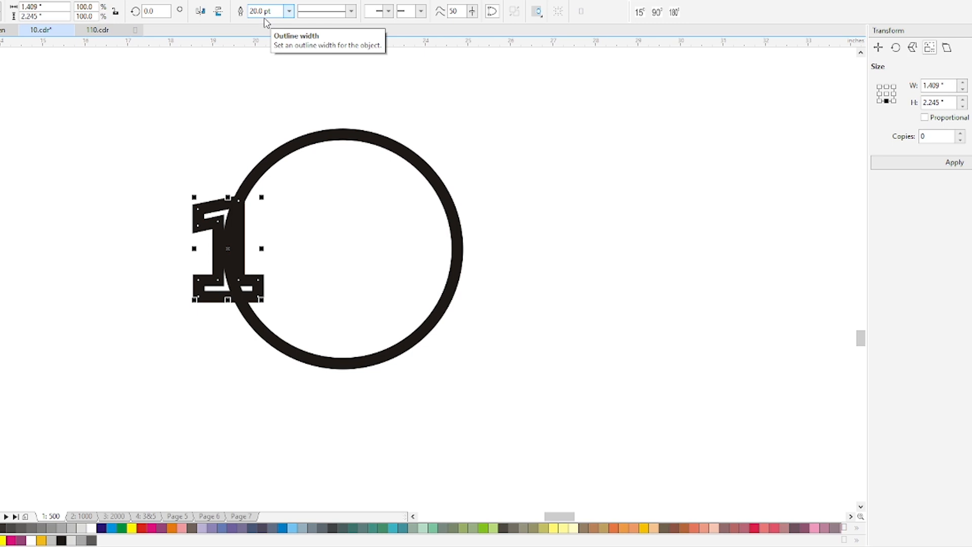
{"action": "left_click", "coordinate": [223, 224]}
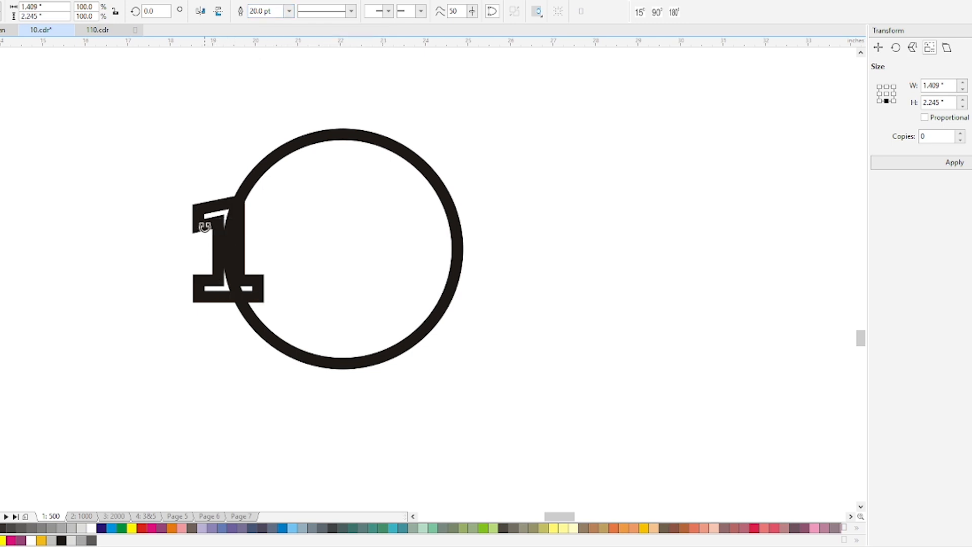
{"action": "left_click_drag", "start_coordinate": [205, 227], "coordinate": [135, 234]}
{"action": "key", "text": "ctrl+z"}
{"action": "left_click_drag", "start_coordinate": [197, 226], "coordinate": [175, 281]}
{"action": "key", "text": "ctrl+z"}
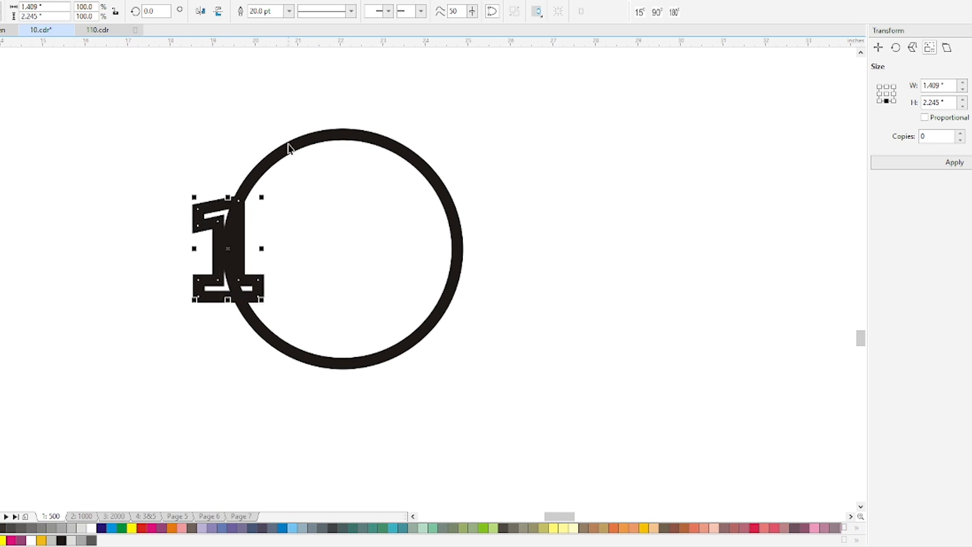
{"action": "right_click", "coordinate": [204, 224]}
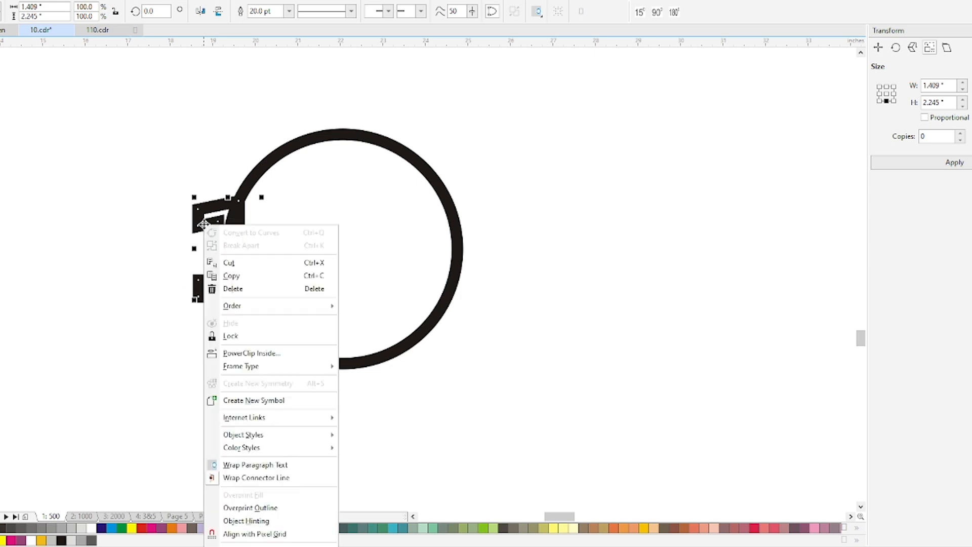
{"action": "left_click", "coordinate": [137, 303]}
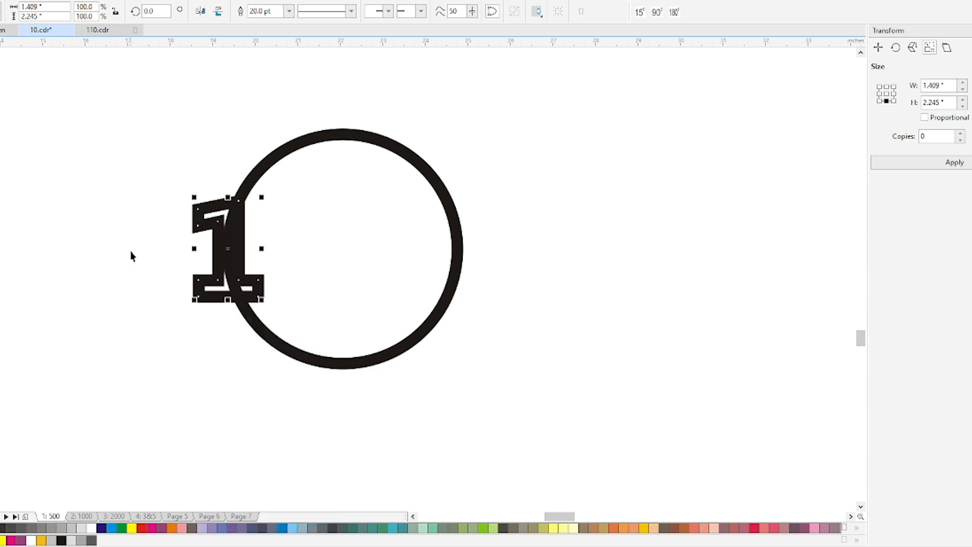
{"action": "left_click", "coordinate": [198, 226]}
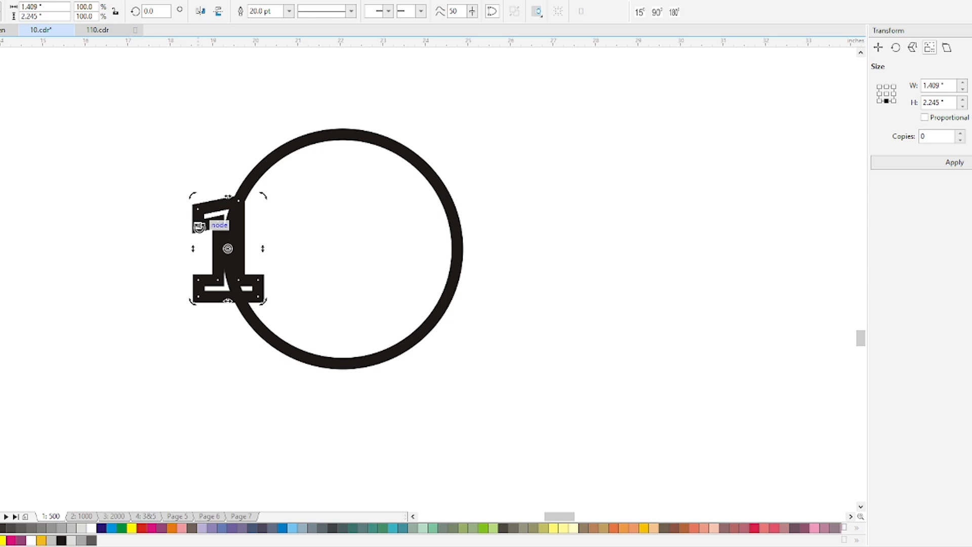
{"action": "left_click", "coordinate": [198, 226]}
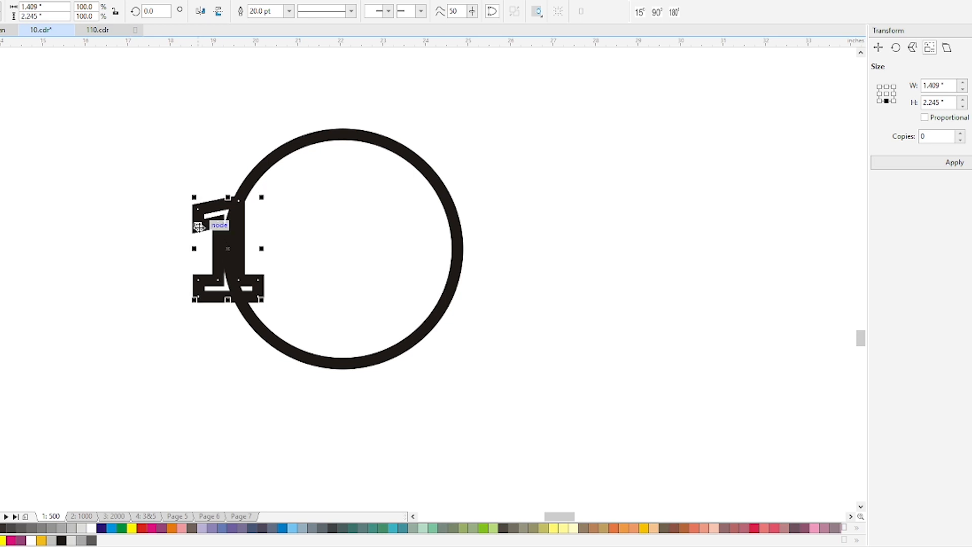
{"action": "right_click", "coordinate": [199, 226]}
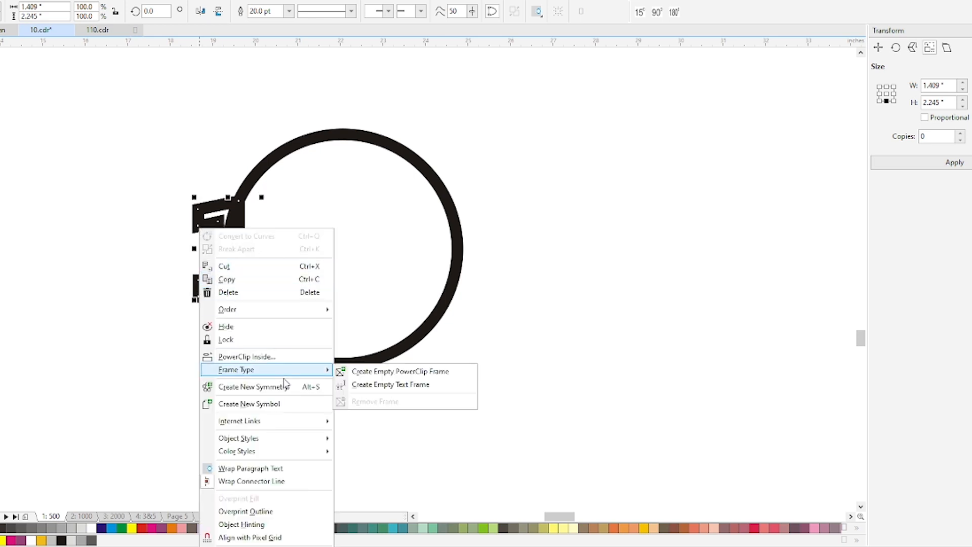
{"action": "left_click", "coordinate": [298, 545]}
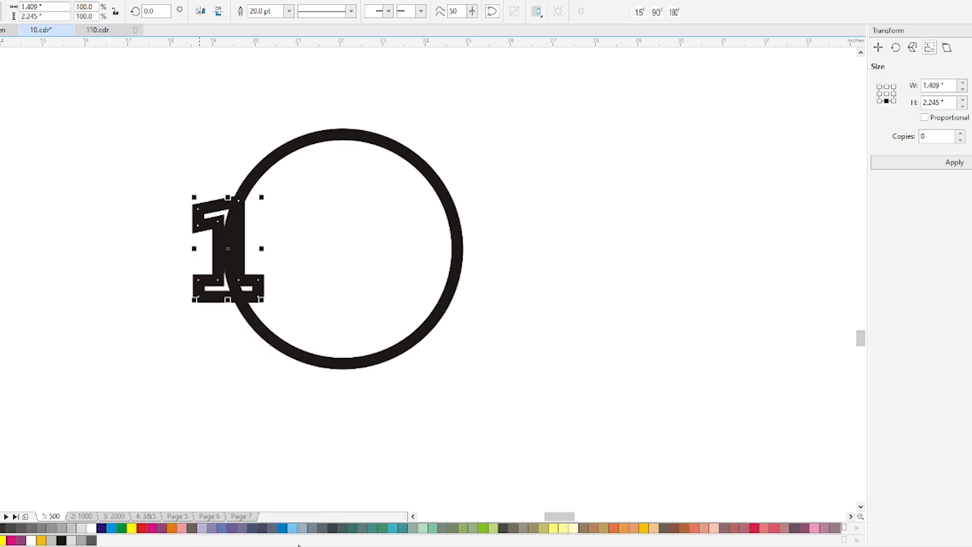
{"action": "right_click", "coordinate": [251, 300]}
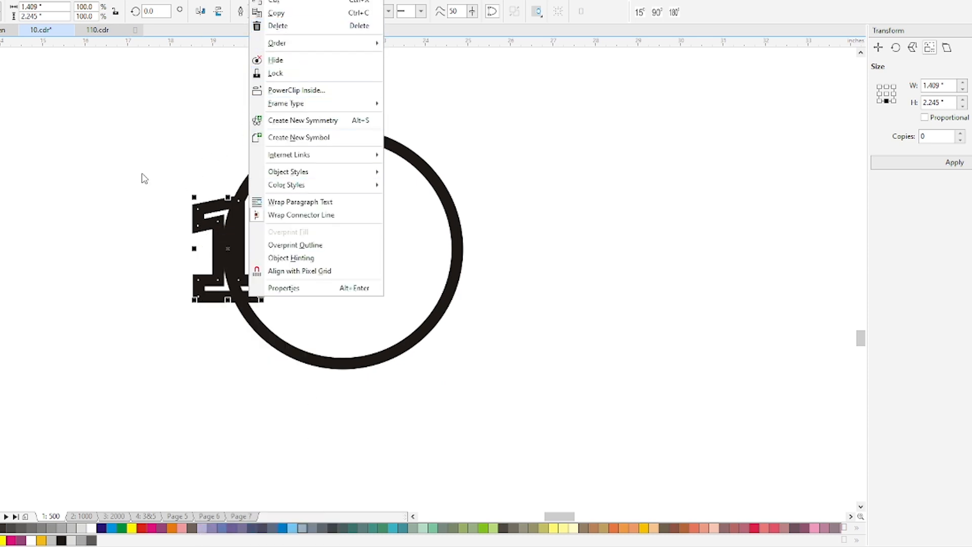
{"action": "left_click", "coordinate": [171, 217]}
{"action": "left_click_drag", "start_coordinate": [214, 223], "coordinate": [162, 237]}
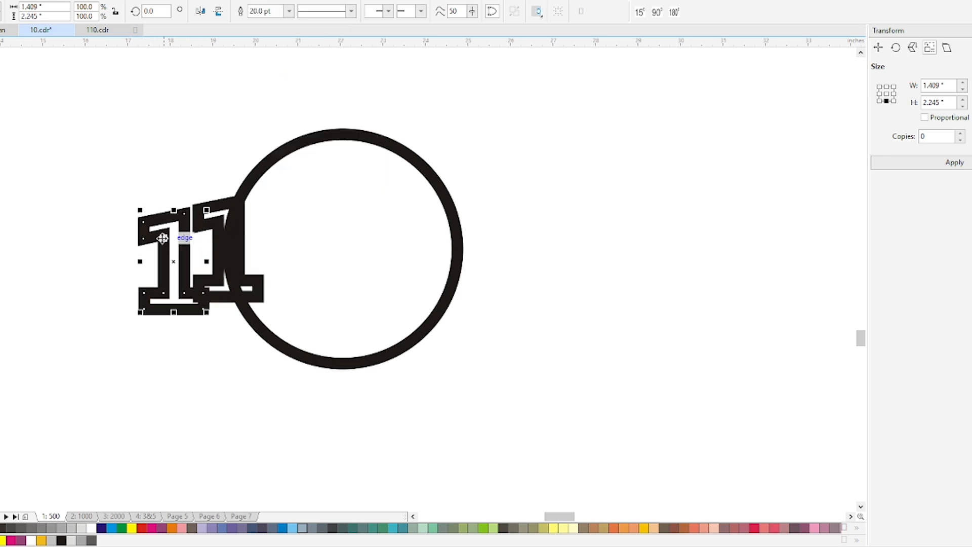
{"action": "key", "text": "ctrl+z"}
Convert the 1's outline to an object, test it with a trial move, and undo the move
{"action": "left_click", "coordinate": [160, 236]}
{"action": "left_click", "coordinate": [219, 235]}
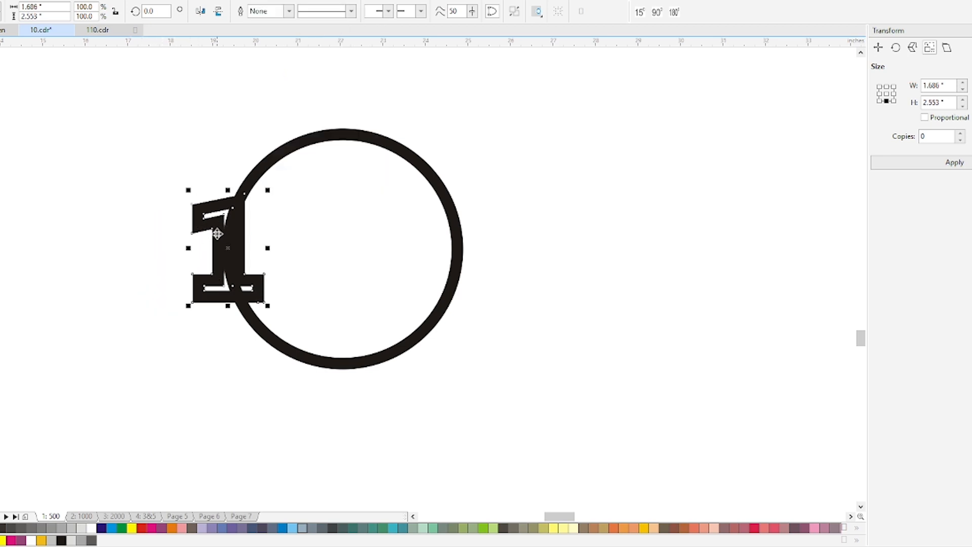
{"action": "left_click_drag", "start_coordinate": [210, 217], "coordinate": [284, 202]}
{"action": "key", "text": "ctrl+z"}
Break the outlined 1 apart into its curves and fill the inner shape with white
{"action": "left_click", "coordinate": [515, 13]}
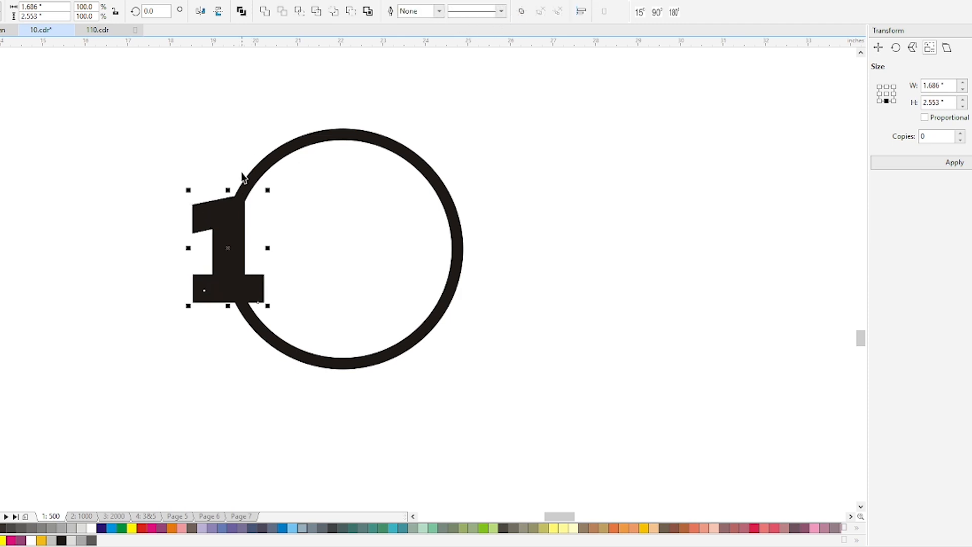
{"action": "left_click", "coordinate": [196, 232], "text": "shift"}
{"action": "left_click", "coordinate": [195, 233]}
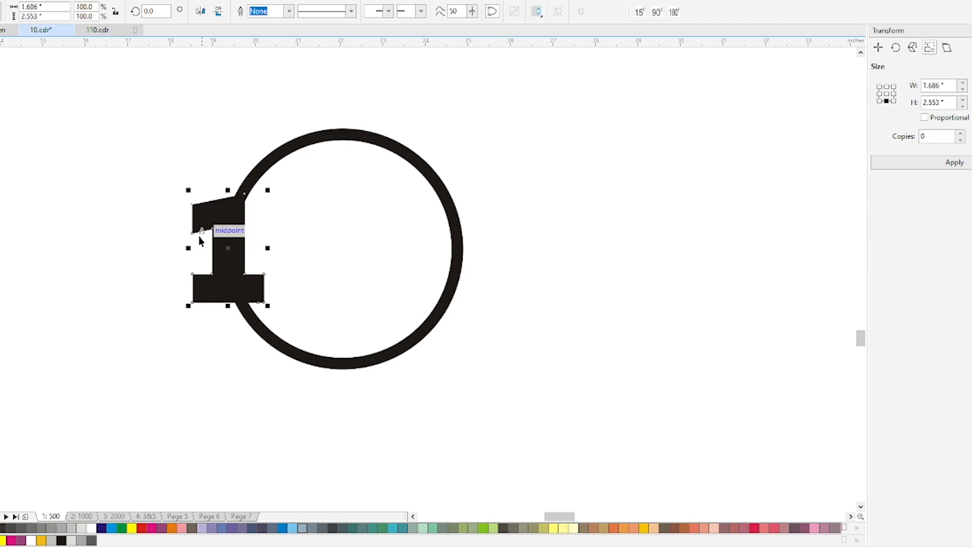
{"action": "key", "text": "Escape"}
{"action": "left_click", "coordinate": [230, 247]}
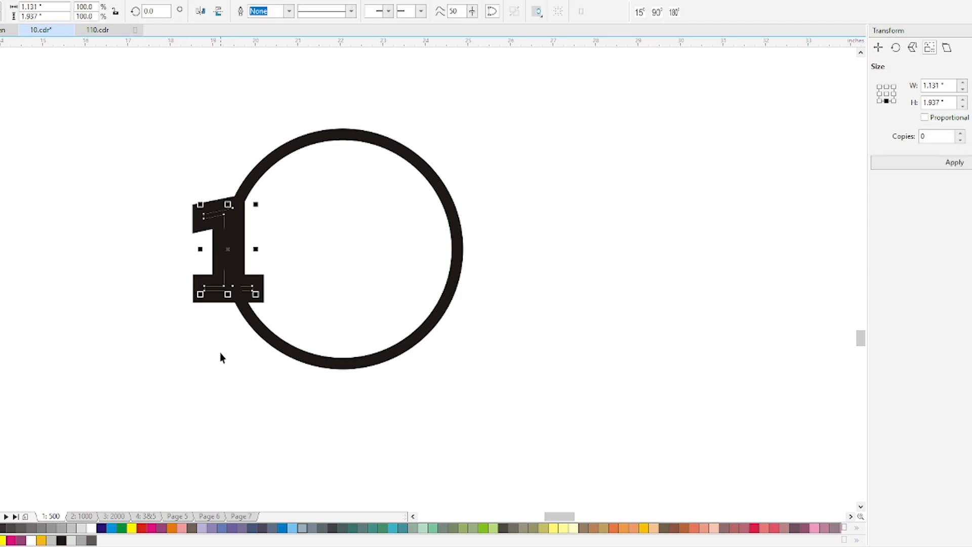
{"action": "left_click", "coordinate": [91, 528]}
{"action": "left_click", "coordinate": [196, 393]}
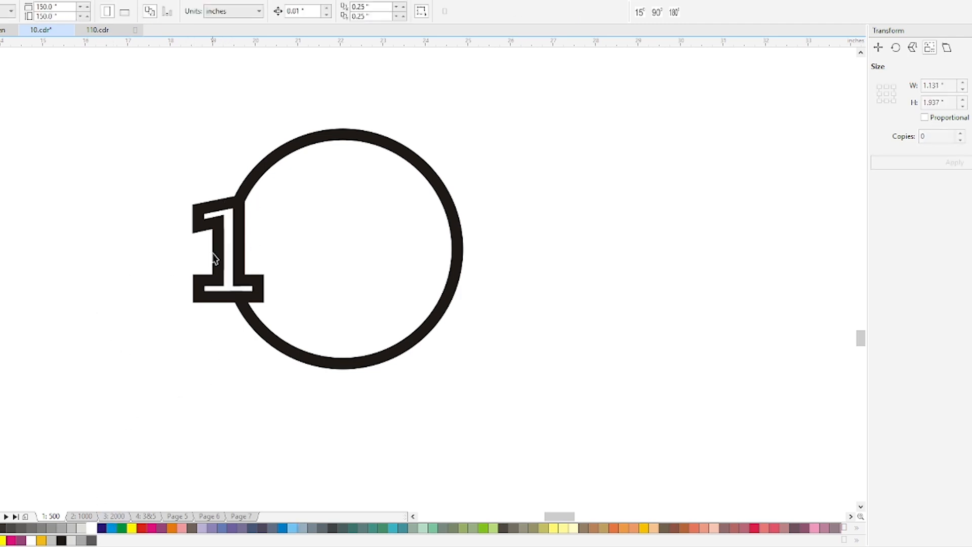
Draw a closed four-sided shape about 1.14 by 0.75 inches across the ring where it meets the top of the 1
{"action": "key", "text": "F5"}
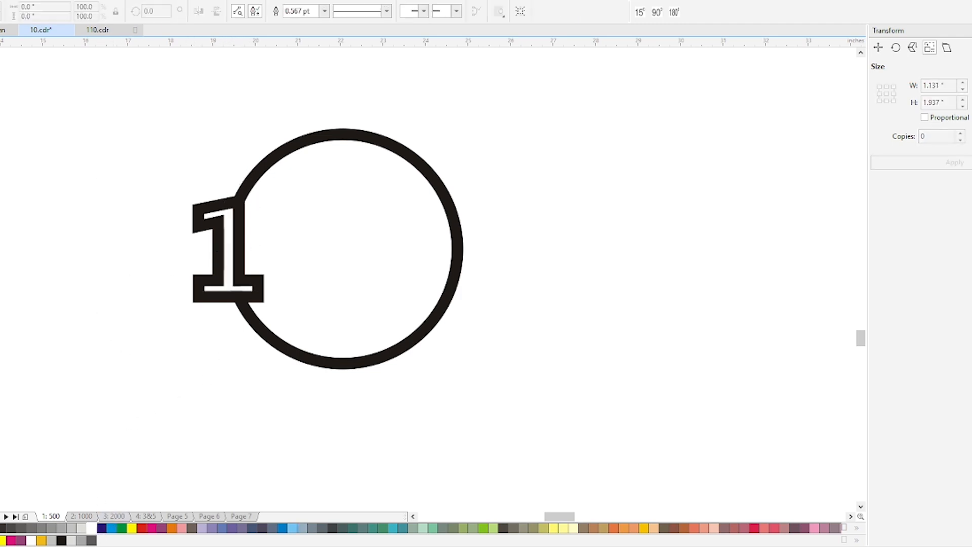
{"action": "left_click", "coordinate": [257, 216]}
{"action": "left_click", "coordinate": [208, 191]}
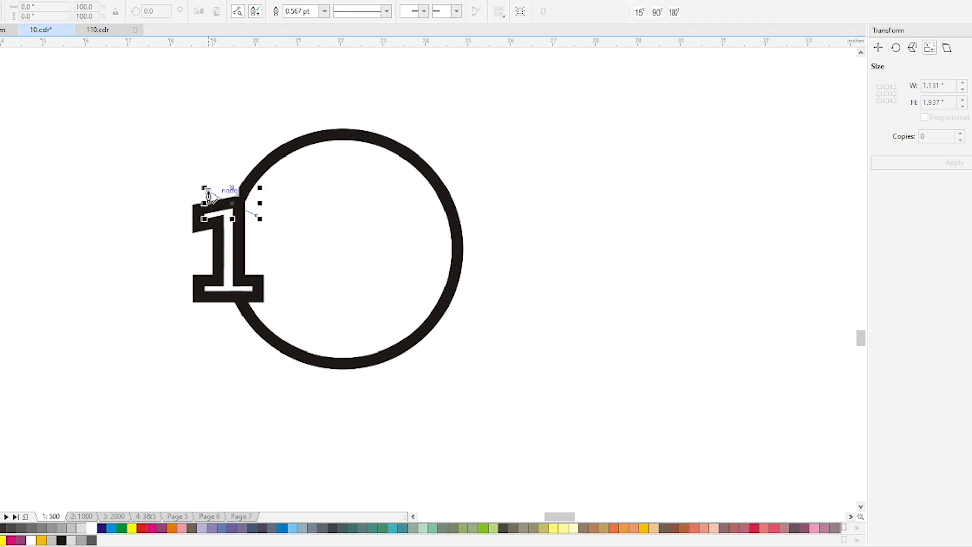
{"action": "left_click", "coordinate": [228, 184]}
{"action": "left_click", "coordinate": [255, 199]}
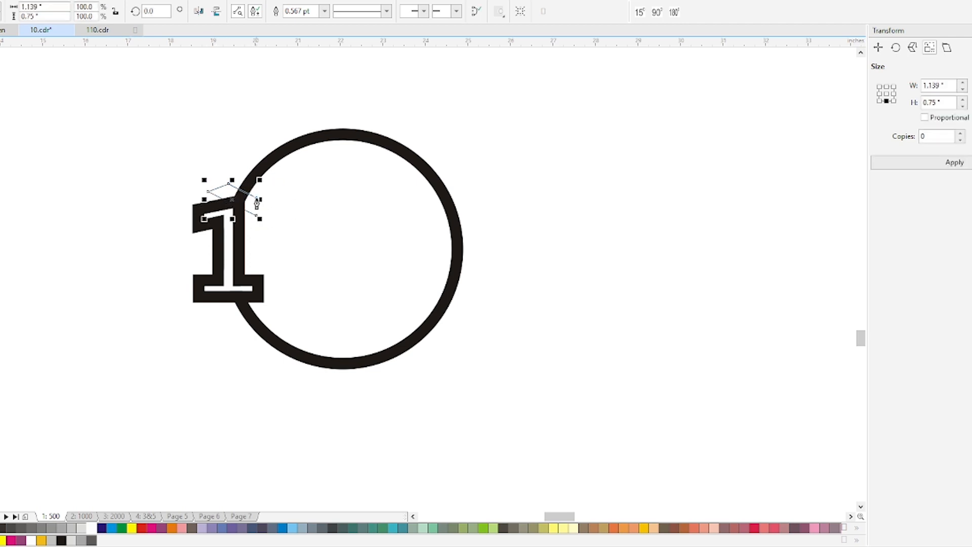
{"action": "left_click", "coordinate": [257, 215]}
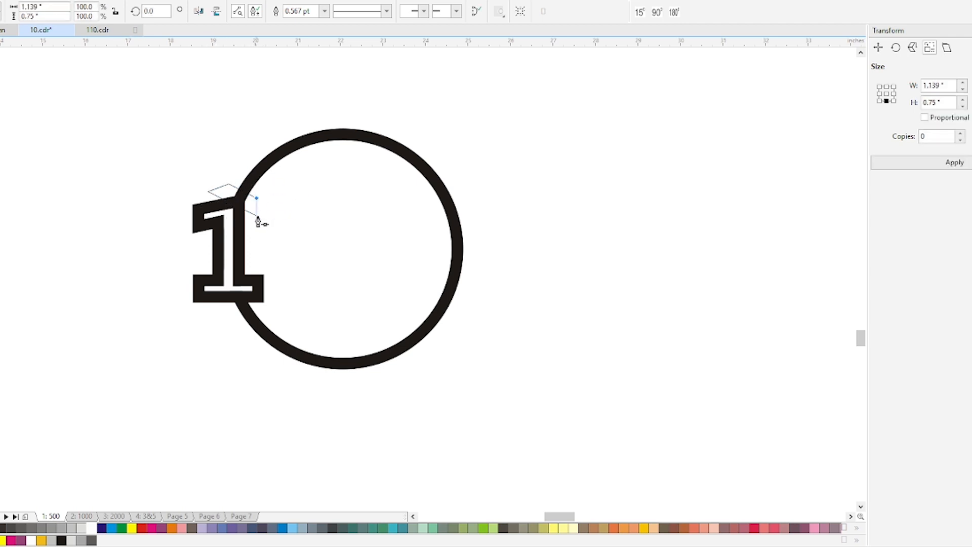
Trim the ring with the four-sided shape above the 1 and delete the cutting shape
{"action": "left_click", "coordinate": [287, 154], "text": "shift"}
{"action": "left_click", "coordinate": [284, 11]}
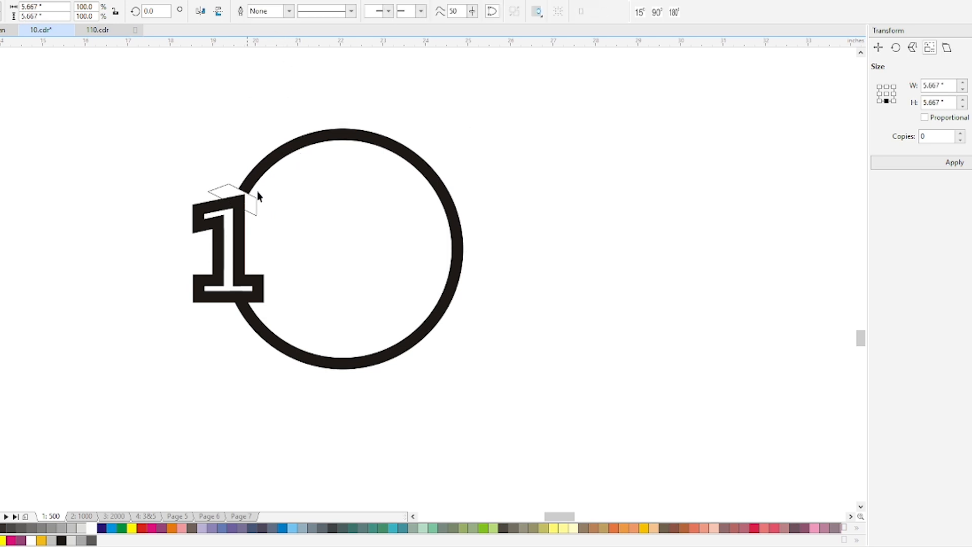
{"action": "left_click", "coordinate": [251, 204]}
{"action": "key", "text": "Delete"}
In wireframe view, draw a closed six-sided shape about 2.2 by 2.74 inches over the ring section behind the 1
{"action": "left_click", "coordinate": [249, 315]}
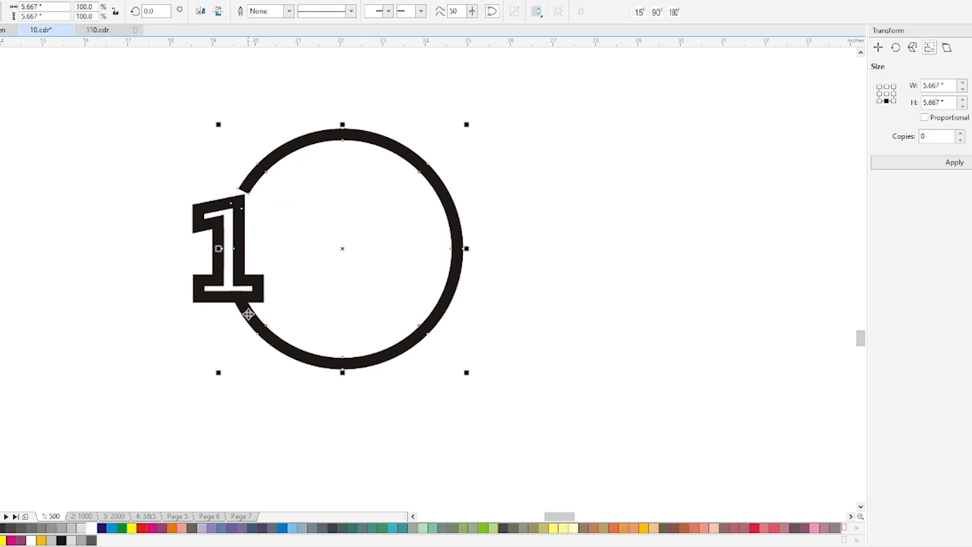
{"action": "scroll", "coordinate": [246, 309], "scroll_direction": "up", "scroll_amount": 2}
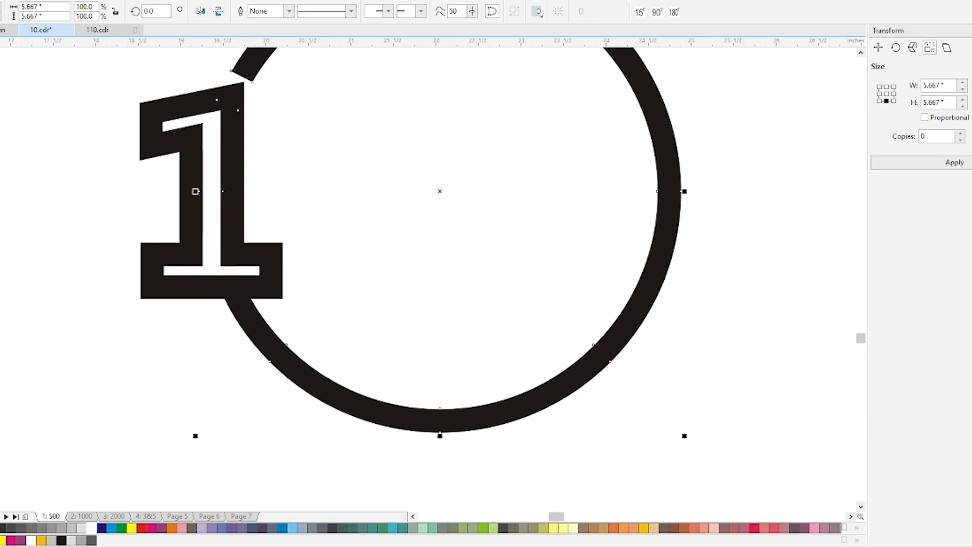
{"action": "left_click", "coordinate": [1, 122]}
{"action": "key", "text": "shift+F9"}
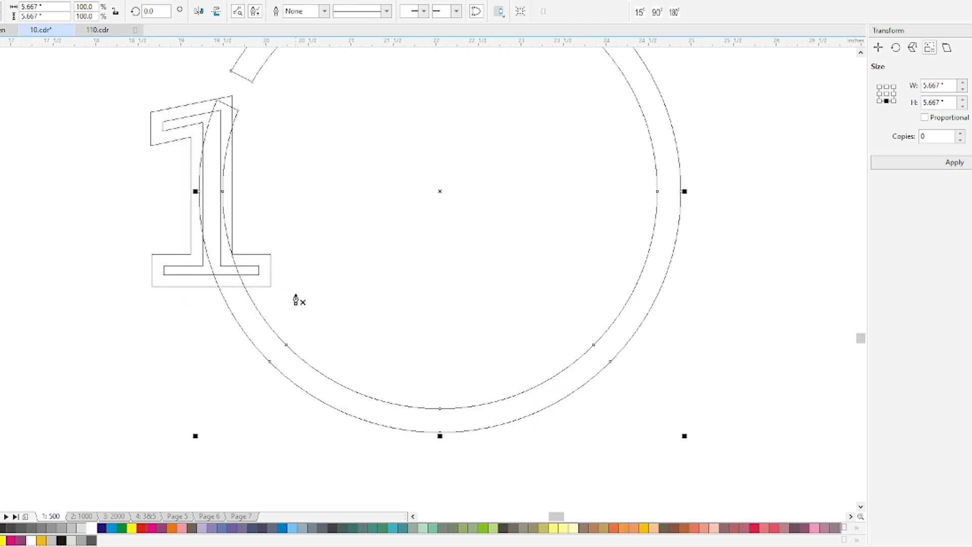
{"action": "left_click", "coordinate": [144, 311]}
{"action": "left_click", "coordinate": [214, 276]}
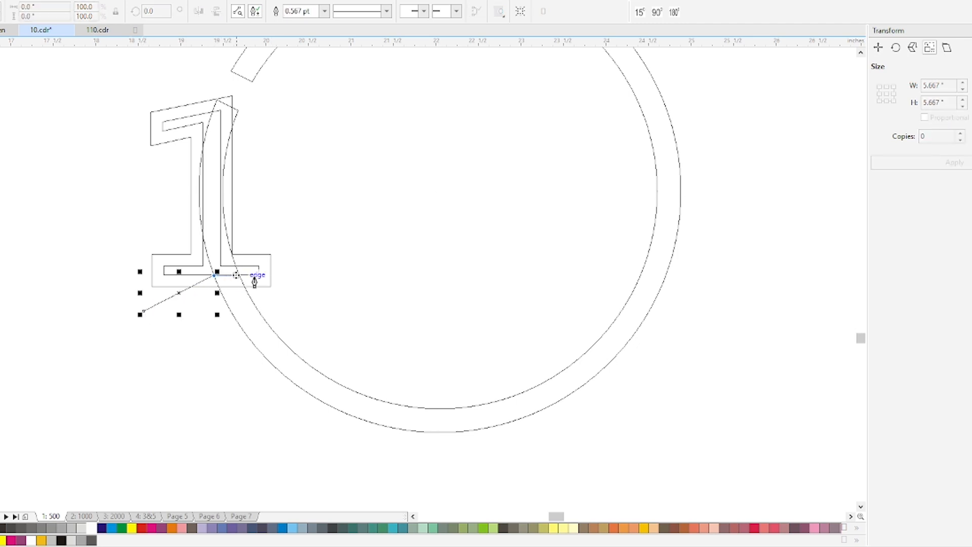
{"action": "left_click", "coordinate": [256, 275]}
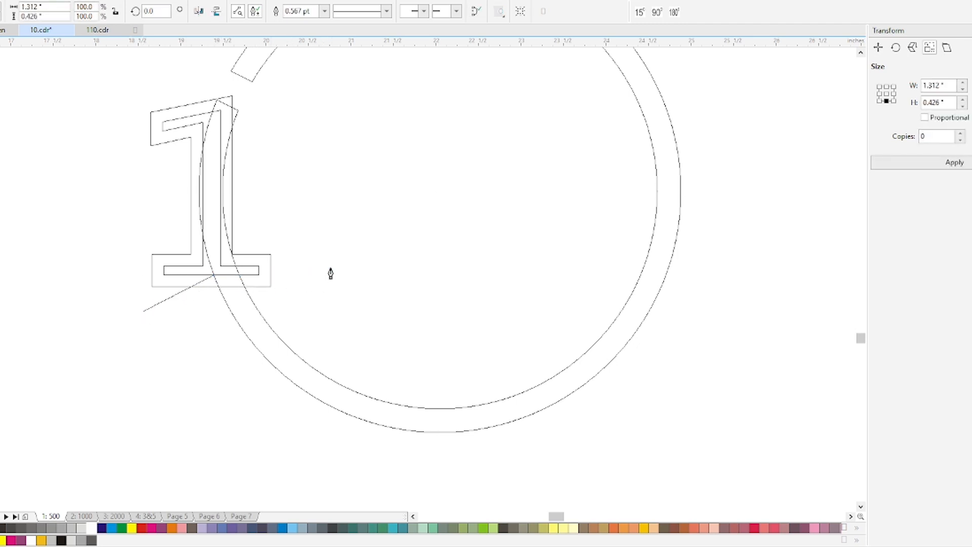
{"action": "left_click", "coordinate": [332, 276]}
{"action": "left_click", "coordinate": [291, 95]}
{"action": "left_click", "coordinate": [196, 78]}
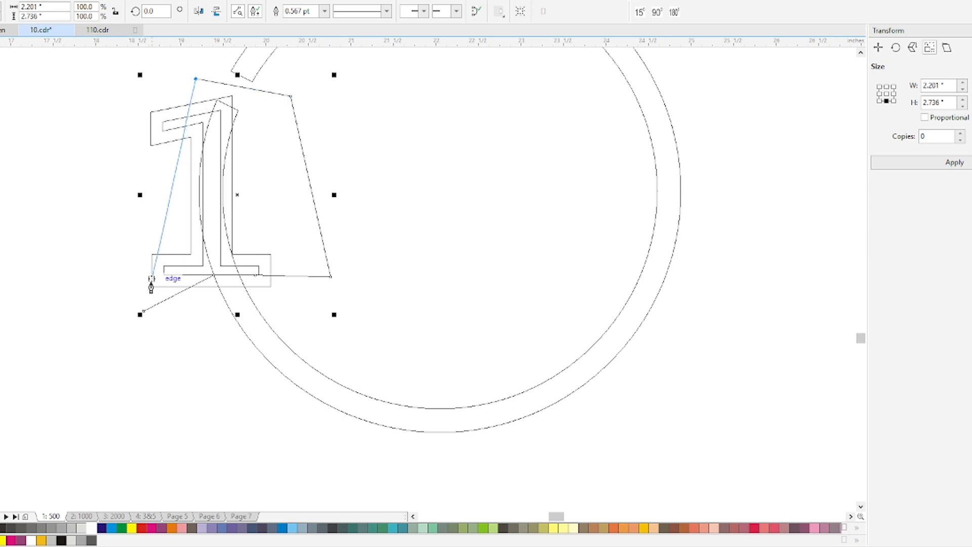
{"action": "left_click", "coordinate": [144, 312]}
Trim the ring section behind the 1 with the six-sided shape and delete the cutting shape
{"action": "key", "text": "space"}
{"action": "left_click", "coordinate": [270, 335], "text": "shift"}
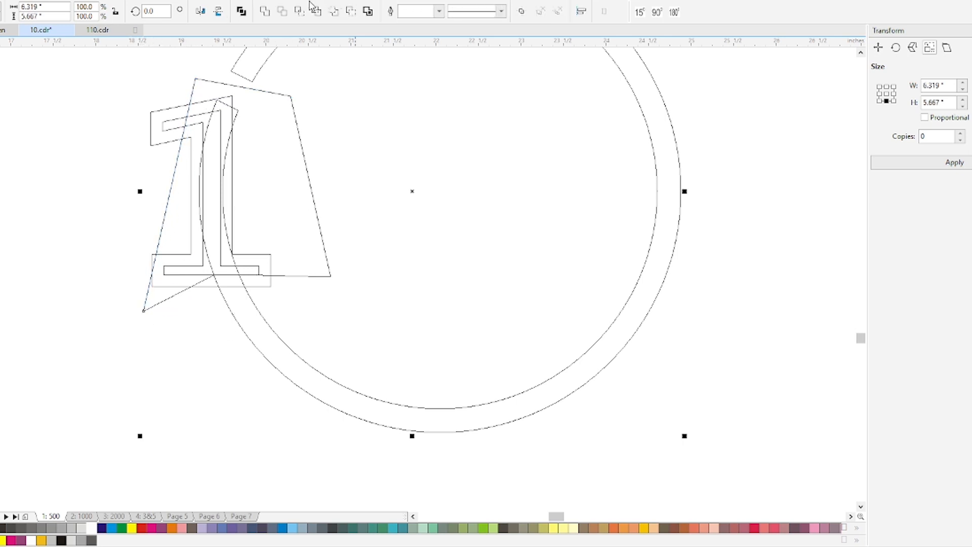
{"action": "left_click", "coordinate": [286, 11]}
{"action": "left_click", "coordinate": [275, 197]}
{"action": "key", "text": "Delete"}
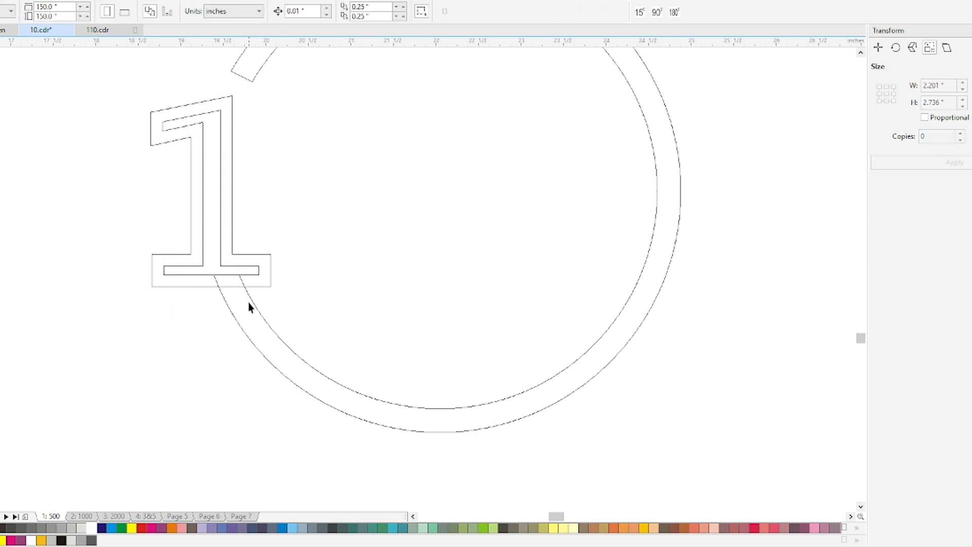
Try welding the outer 1 to the ring in normal view and undo the weld
{"action": "left_click", "coordinate": [238, 291]}
{"action": "left_click", "coordinate": [268, 279], "text": "shift"}
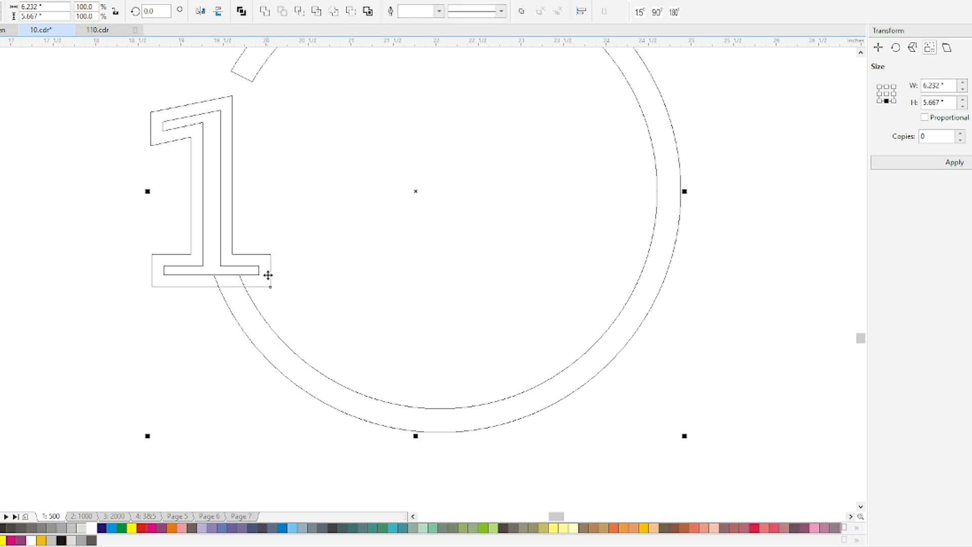
{"action": "key", "text": "shift+F9"}
{"action": "left_click", "coordinate": [266, 11]}
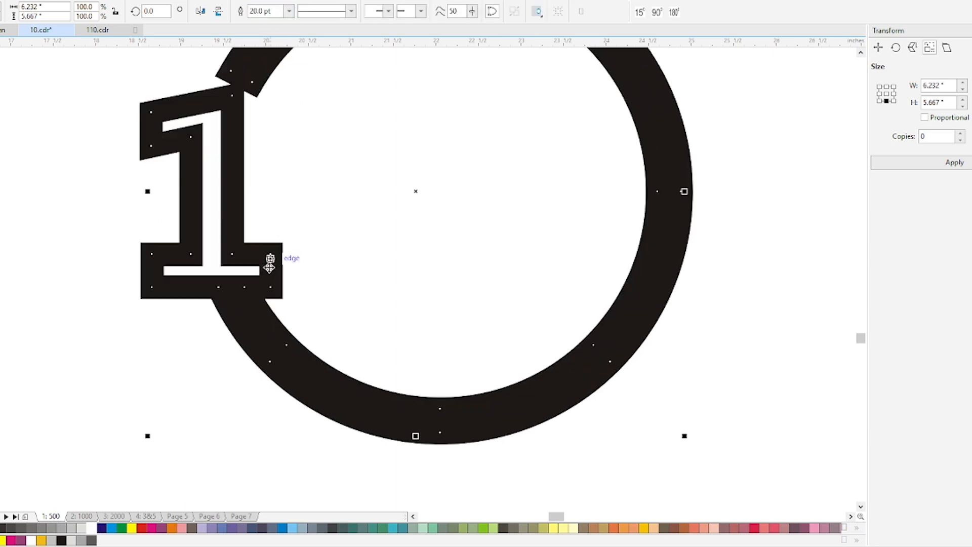
{"action": "key", "text": "ctrl+z"}
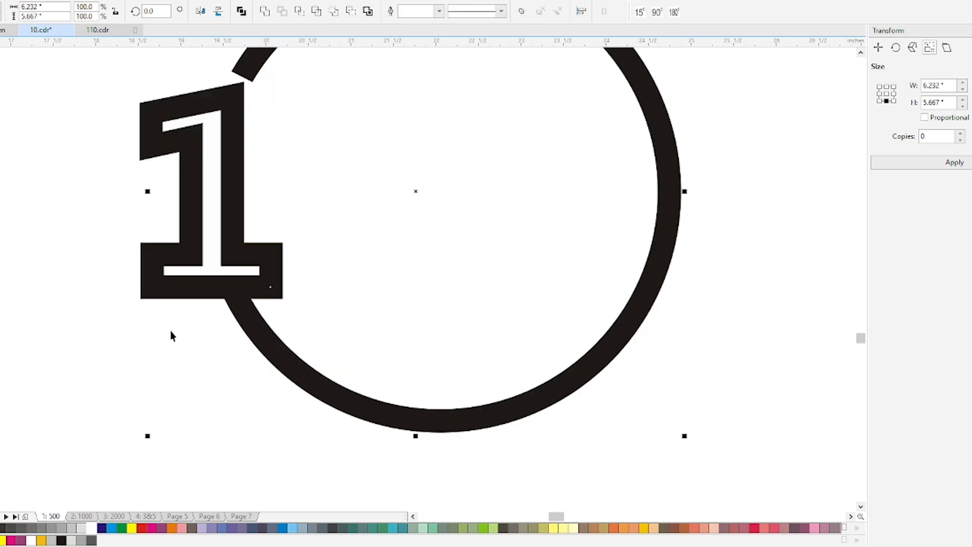
Convert the outer 1's outline to an object, weld it to the ring, and test the result with a trial move
{"action": "left_click", "coordinate": [158, 289]}
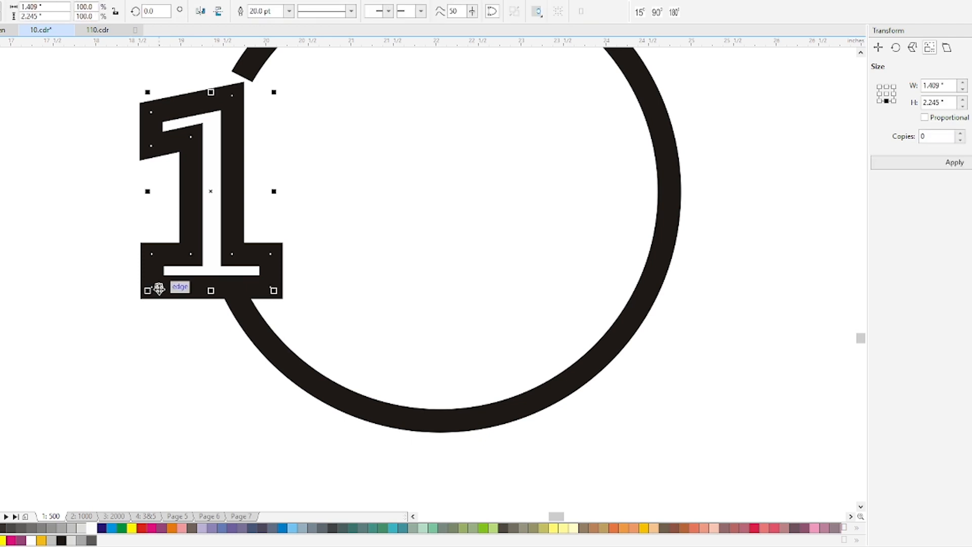
{"action": "left_click", "coordinate": [272, 347], "text": "shift"}
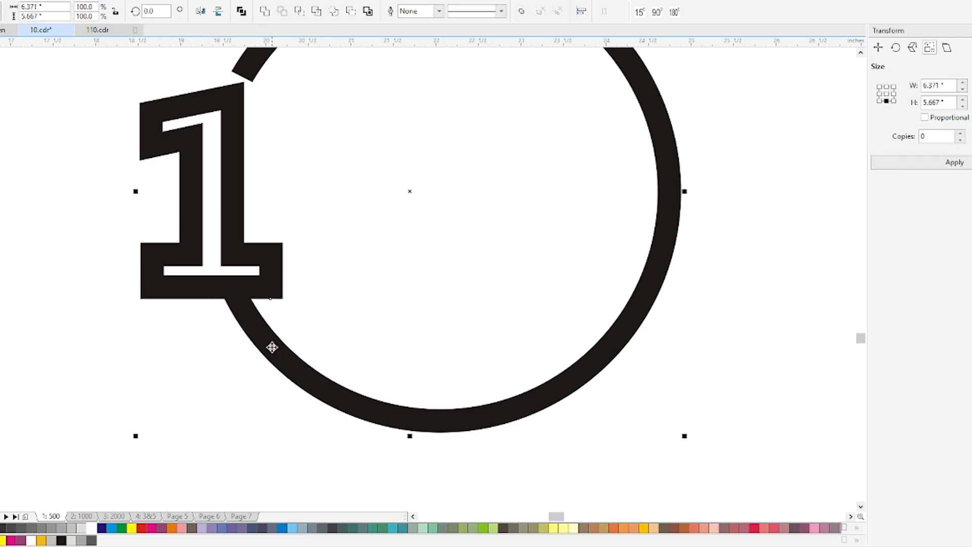
{"action": "left_click", "coordinate": [265, 11]}
{"action": "left_click_drag", "start_coordinate": [287, 356], "coordinate": [314, 359]}
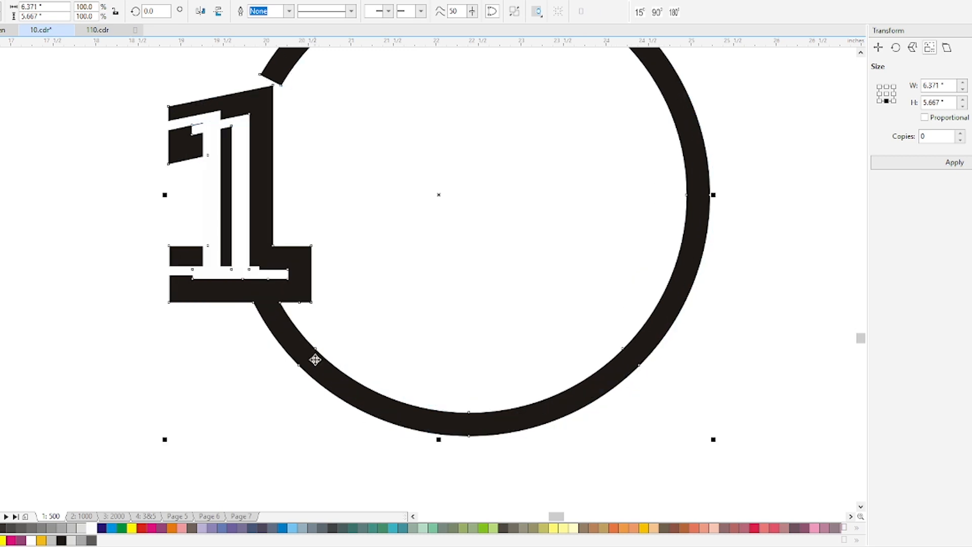
Apply a diagonal linear gradient to the welded shape, from yellow near the 1 to magenta at the ring's opposite lower side
{"action": "scroll", "coordinate": [258, 326], "scroll_direction": "down", "scroll_amount": 2}
{"action": "key", "text": "g"}
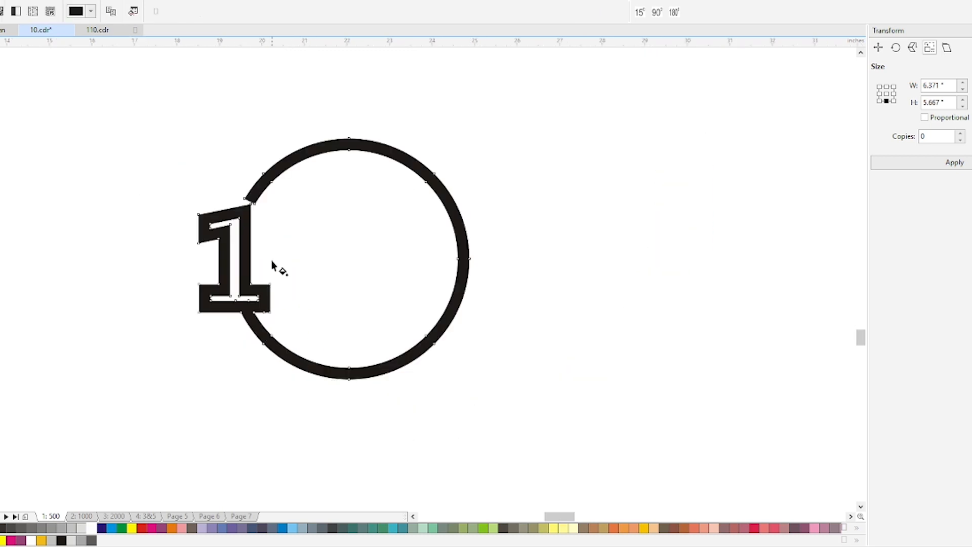
{"action": "left_click_drag", "start_coordinate": [234, 182], "coordinate": [434, 344]}
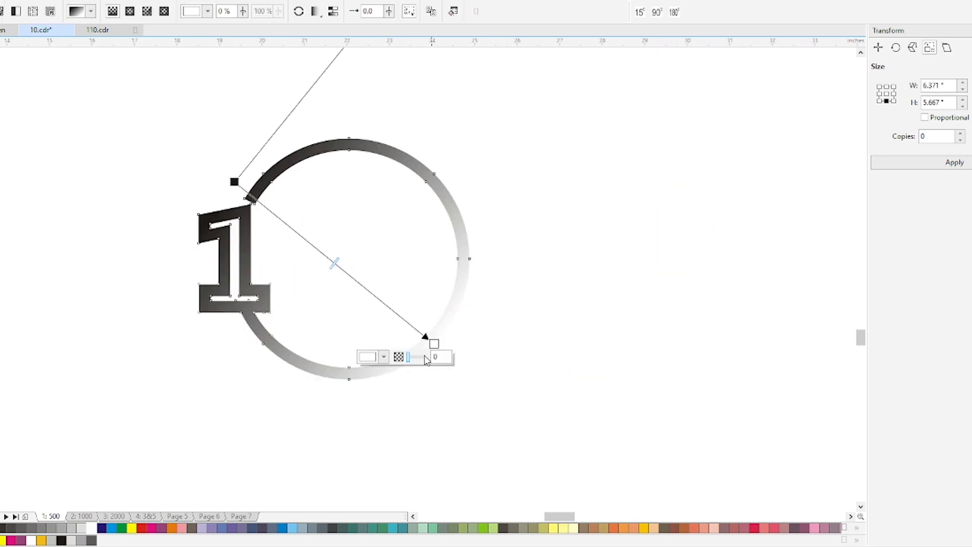
{"action": "left_click", "coordinate": [152, 528]}
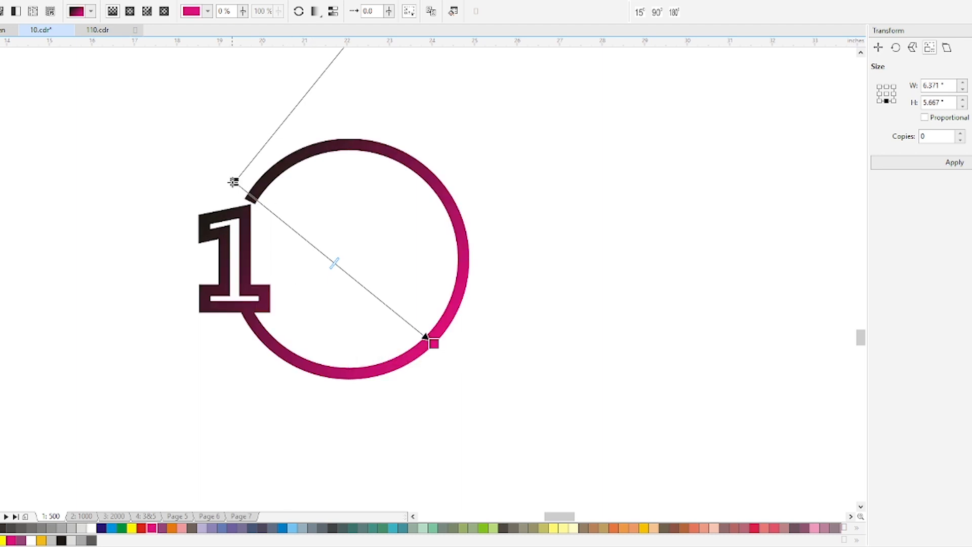
{"action": "left_click", "coordinate": [234, 181]}
{"action": "left_click", "coordinate": [132, 529]}
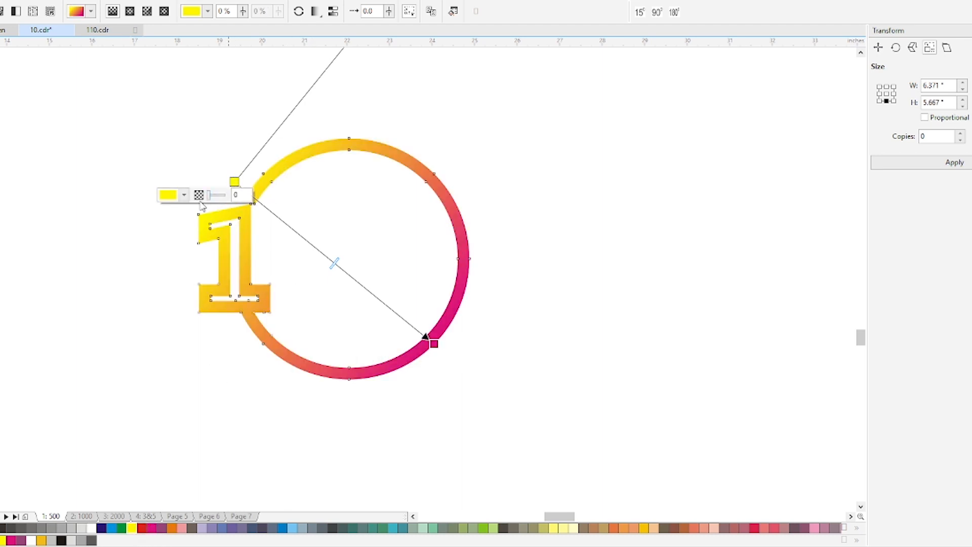
Change the gradient's start colour to an orange-yellow with CMYK values 1, 25, 90, 0 and deselect the shape
{"action": "left_click", "coordinate": [184, 195]}
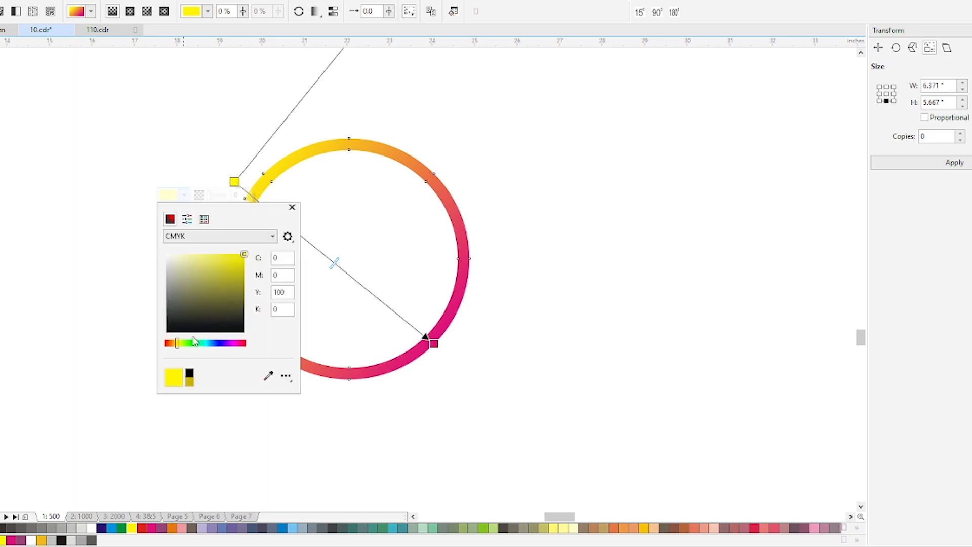
{"action": "left_click", "coordinate": [176, 346]}
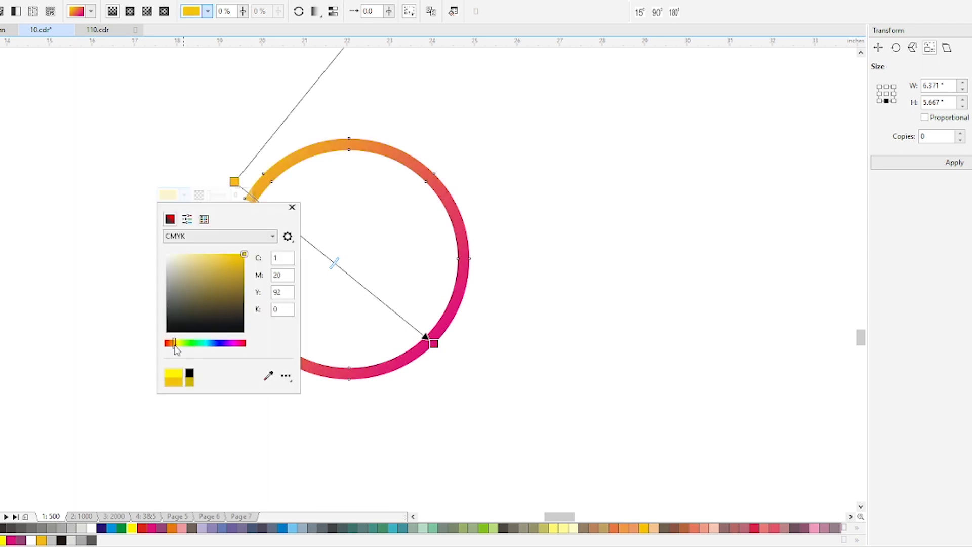
{"action": "left_click", "coordinate": [111, 158]}
{"action": "key", "text": "space"}
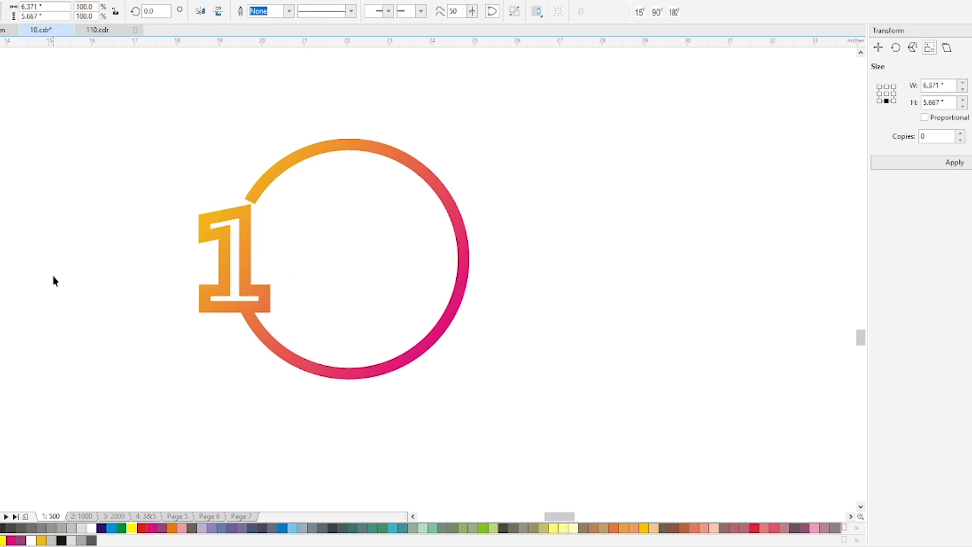
{"action": "left_click", "coordinate": [54, 280]}
Give the inner white 1 a white outline 2 pt wide
{"action": "left_click", "coordinate": [233, 234]}
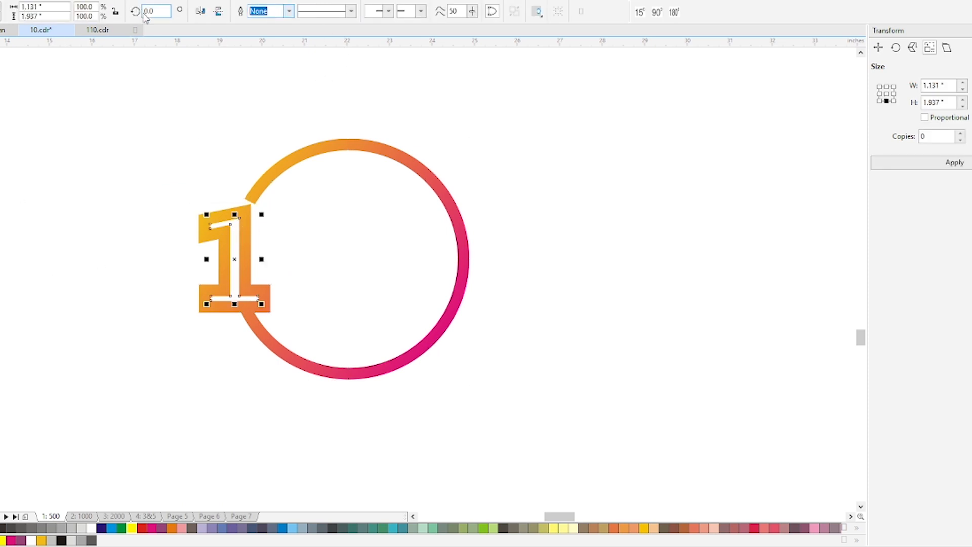
{"action": "type", "text": "2"}
{"action": "key", "text": "Return"}
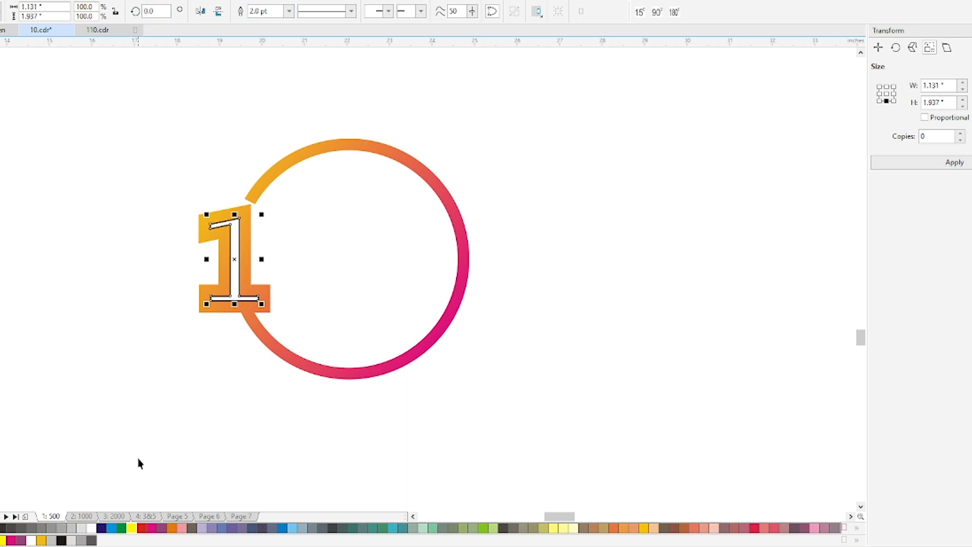
{"action": "right_click", "coordinate": [91, 528]}
{"action": "left_click", "coordinate": [202, 284]}
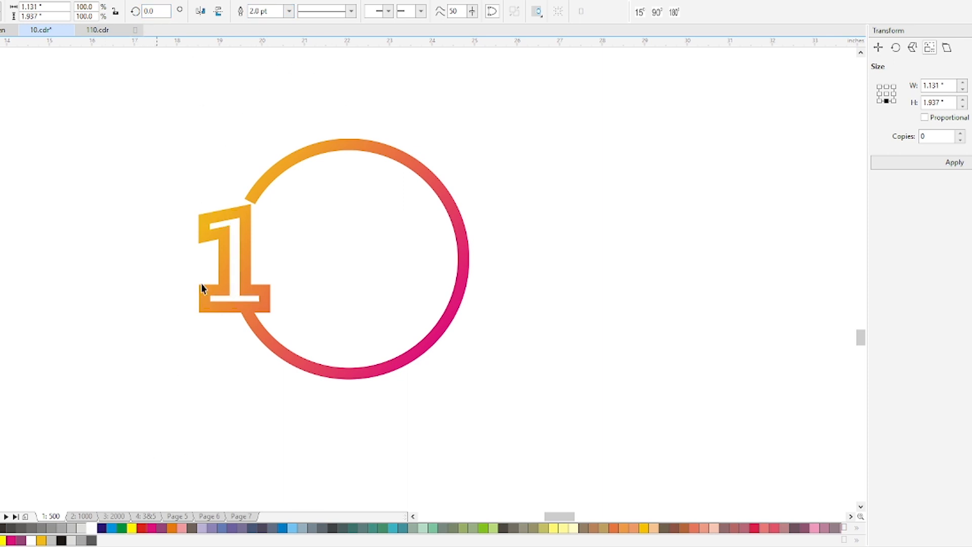
Draw a thin rectangle about 1.36 by 0.11 inches from the white base of the 1 out past its right end
{"action": "left_click_drag", "start_coordinate": [176, 182], "coordinate": [581, 412]}
{"action": "left_click", "coordinate": [147, 309]}
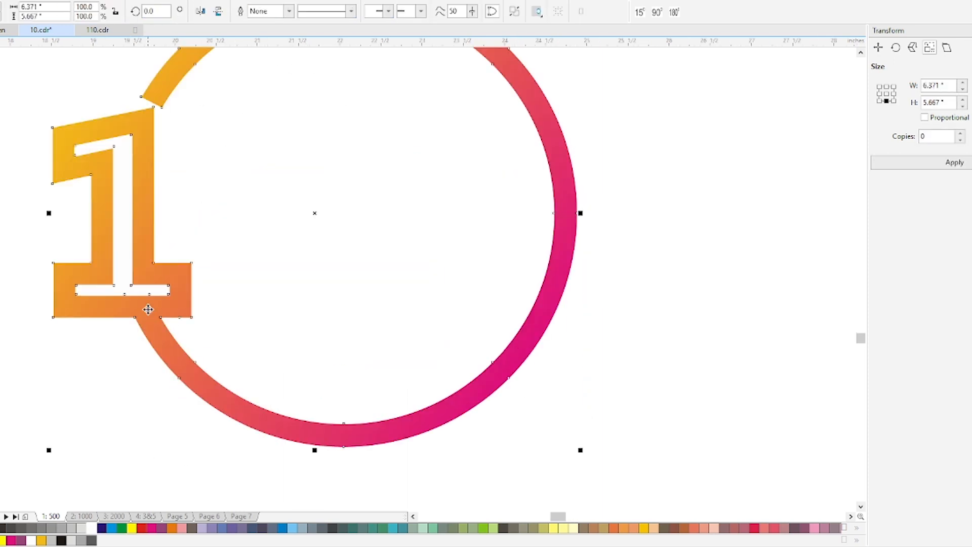
{"action": "left_click", "coordinate": [248, 304]}
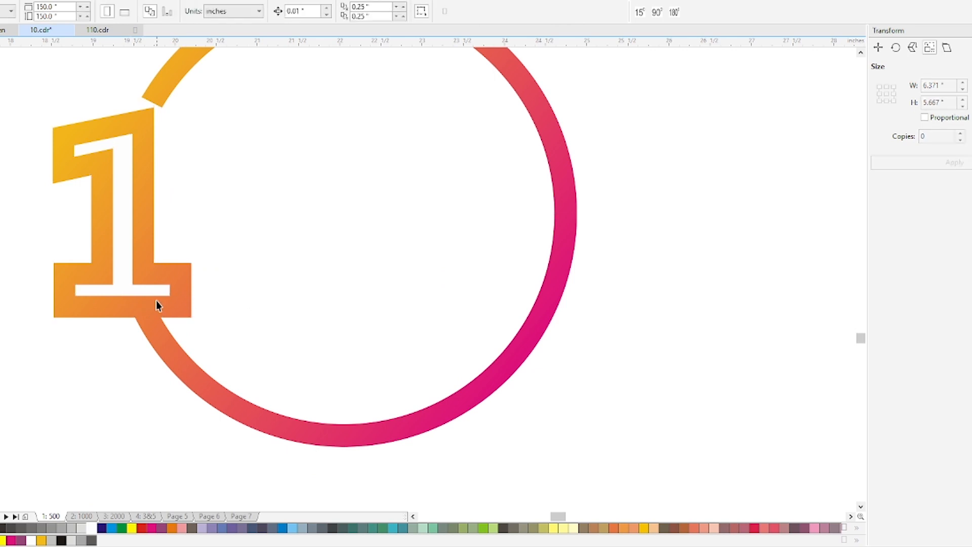
{"action": "key", "text": "F6"}
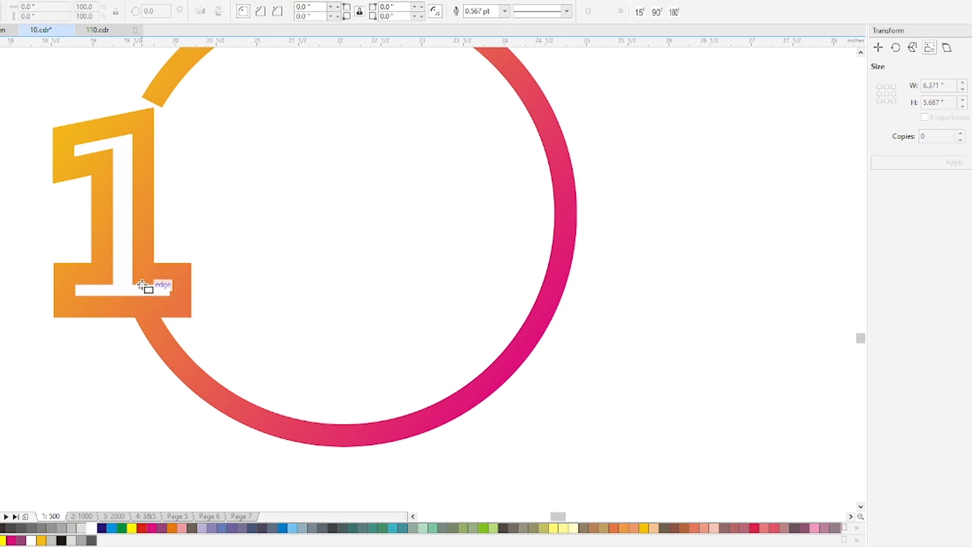
{"action": "mouse_move", "coordinate": [142, 286]}
{"action": "left_mouse_down"}
{"action": "mouse_move", "coordinate": [223, 302]}
{"action": "mouse_move", "coordinate": [152, 297]}
{"action": "mouse_move", "coordinate": [254, 290]}
{"action": "left_mouse_up"}
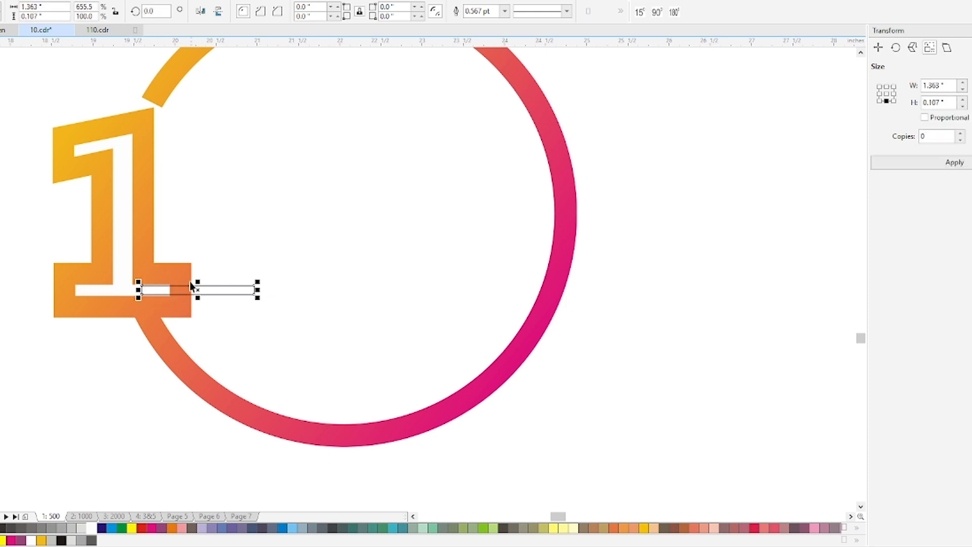
Trim the gradient shape with the thin rectangle to open the base of the 1, and delete the rectangle
{"action": "left_click", "coordinate": [181, 272], "text": "shift"}
{"action": "left_click", "coordinate": [282, 11]}
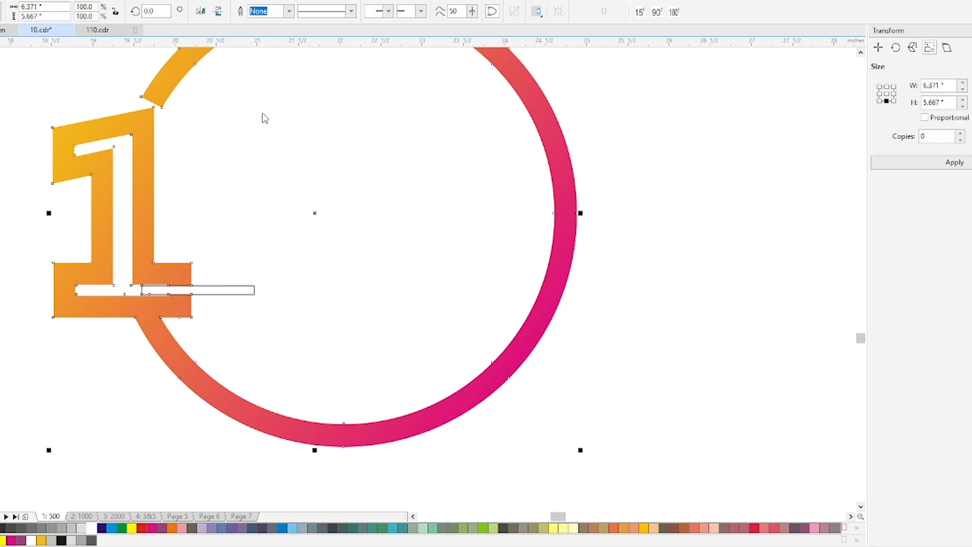
{"action": "left_click", "coordinate": [220, 290]}
{"action": "key", "text": "Delete"}
Extend the base of the inner white 1 past the gradient base's open end, making it about 1.76 inches wide
{"action": "double_click", "coordinate": [153, 293]}
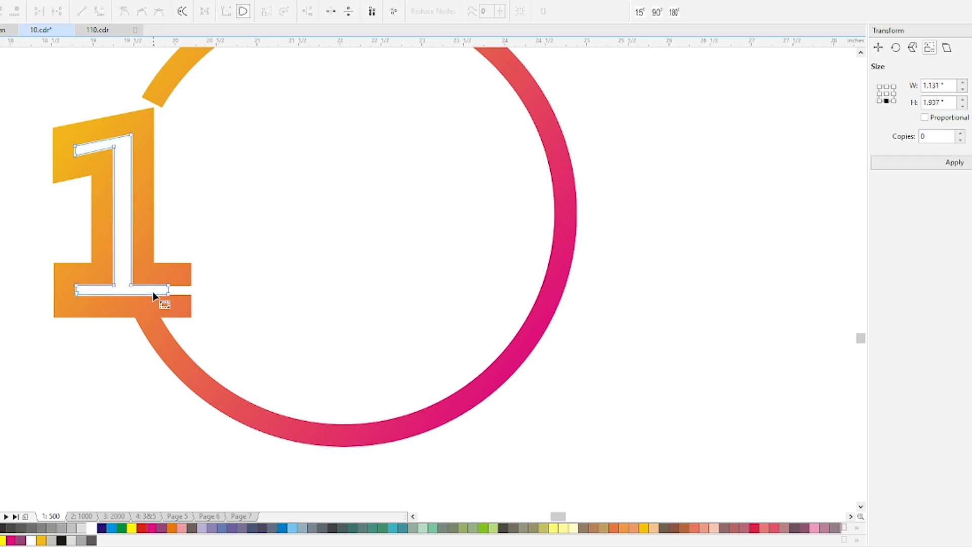
{"action": "left_click_drag", "start_coordinate": [169, 298], "coordinate": [221, 297]}
{"action": "key", "text": "space"}
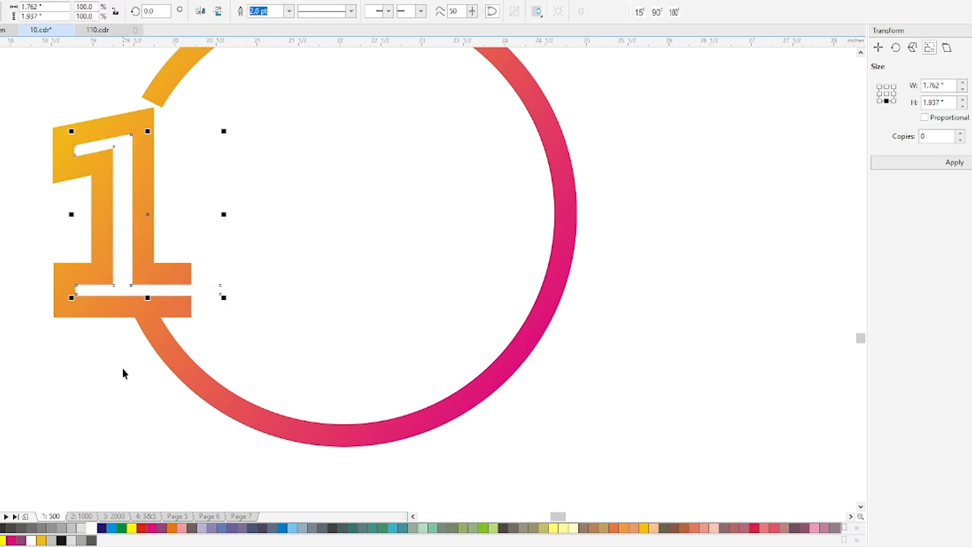
{"action": "left_click", "coordinate": [121, 370]}
Draw a circle centred inside the gradient ring and size it to about 3.89 inches across
{"action": "scroll", "coordinate": [219, 358], "scroll_direction": "down", "scroll_amount": 2}
{"action": "key", "text": "F7"}
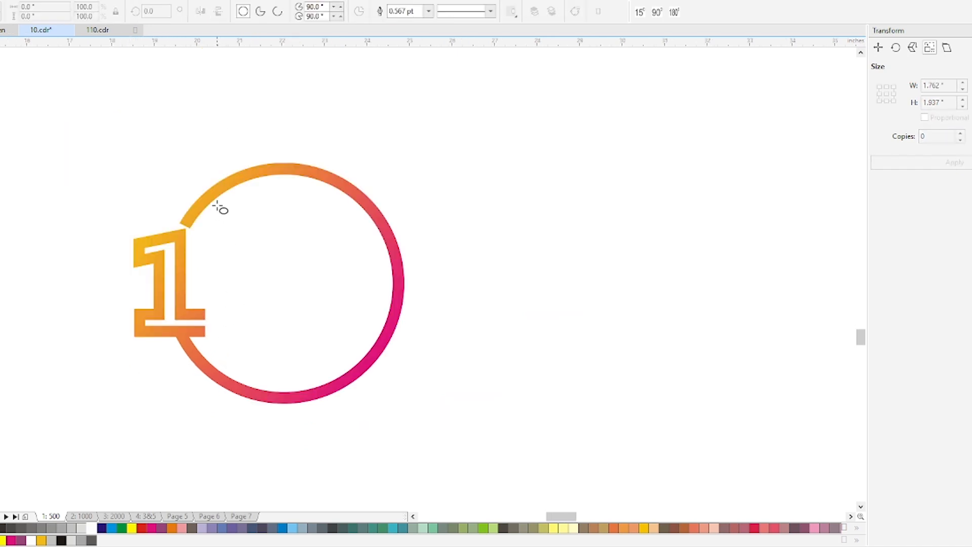
{"action": "left_click_drag", "start_coordinate": [217, 205], "coordinate": [356, 375]}
{"action": "left_click", "coordinate": [243, 175], "text": "shift"}
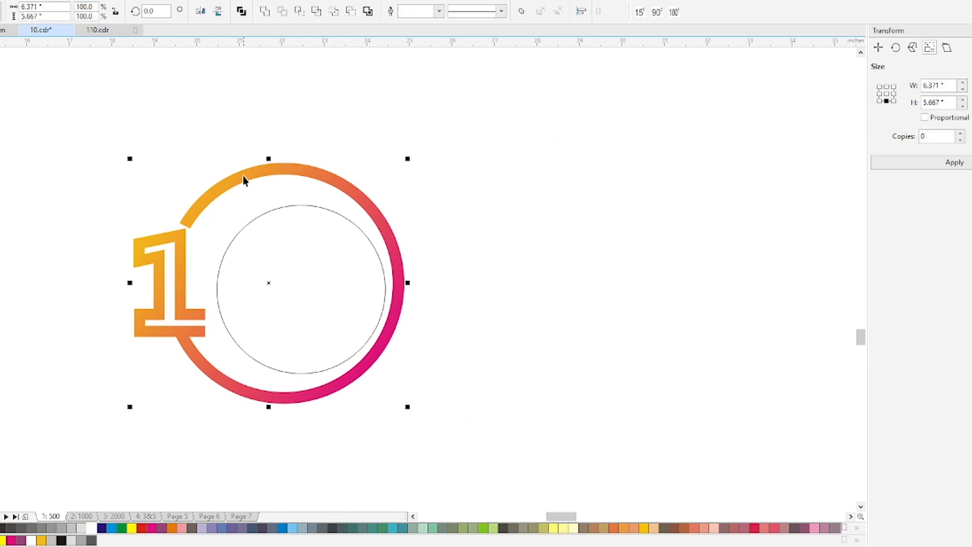
{"action": "key", "text": "c"}
{"action": "key", "text": "e"}
{"action": "left_click_drag", "start_coordinate": [299, 299], "coordinate": [318, 287]}
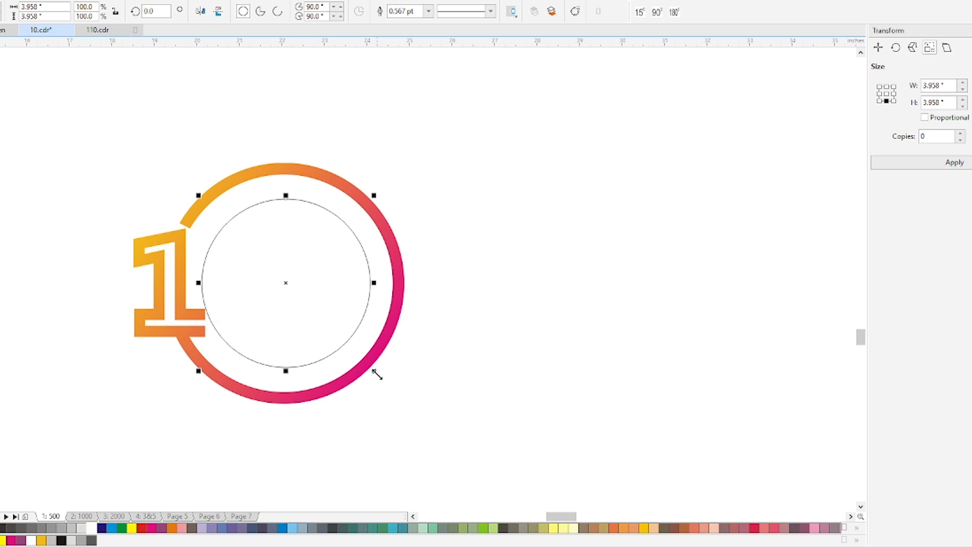
{"action": "mouse_move", "coordinate": [377, 374]}
{"action": "left_mouse_down"}
{"action": "mouse_move", "coordinate": [414, 394]}
{"action": "mouse_move", "coordinate": [362, 380]}
{"action": "mouse_move", "coordinate": [375, 386]}
{"action": "left_mouse_up"}
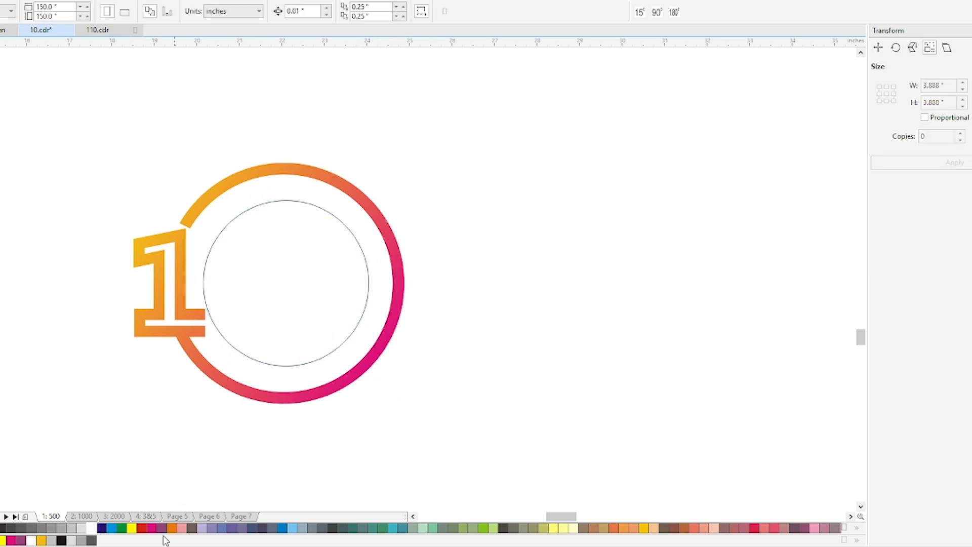
Fill the circle light grey and add a concentric white copy about 3.78 inches across
{"action": "left_click", "coordinate": [275, 351]}
{"action": "left_click", "coordinate": [72, 528]}
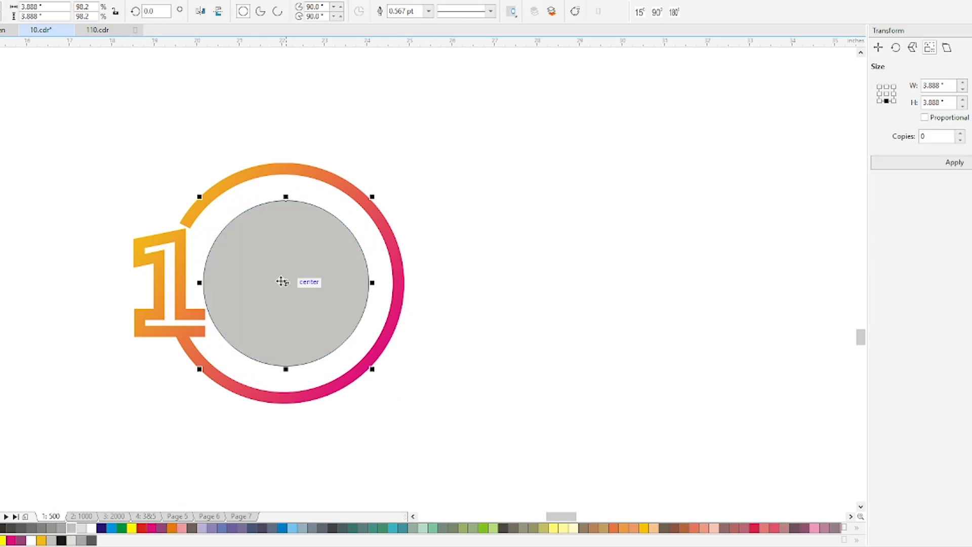
{"action": "key", "text": "g"}
{"action": "key", "text": "space"}
{"action": "left_click_drag", "start_coordinate": [373, 197], "coordinate": [370, 199]}
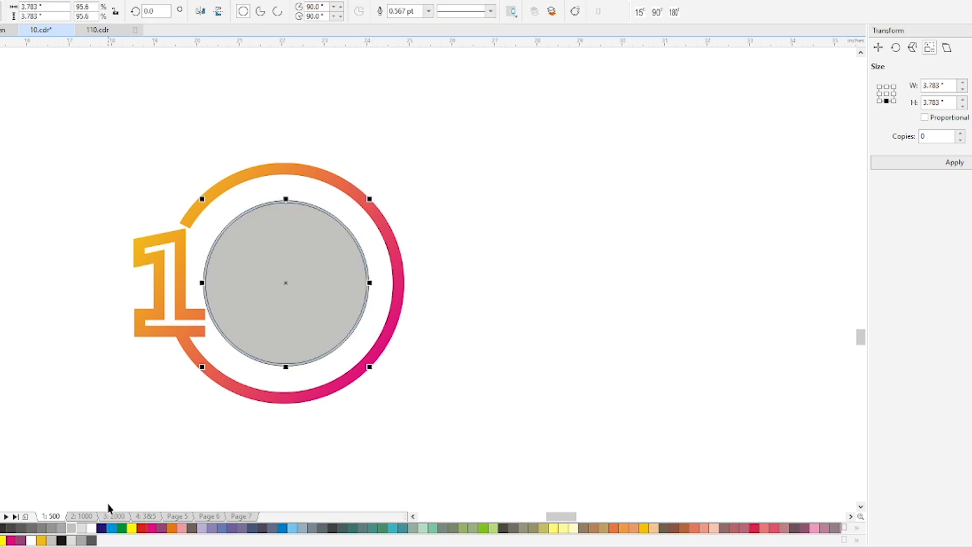
{"action": "left_click", "coordinate": [92, 528]}
Remove the outlines from the white and grey circles
{"action": "left_click", "coordinate": [312, 305], "text": "alt"}
{"action": "left_click", "coordinate": [302, 278]}
{"action": "left_click", "coordinate": [302, 269], "text": "alt"}
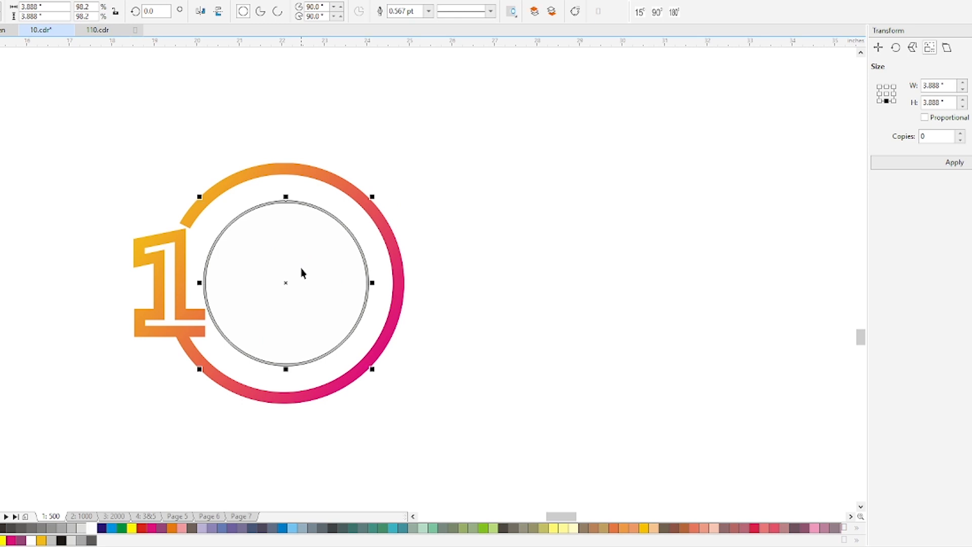
{"action": "left_click_drag", "start_coordinate": [297, 252], "coordinate": [312, 274]}
{"action": "key", "text": "alt+x"}
{"action": "left_click", "coordinate": [418, 298]}
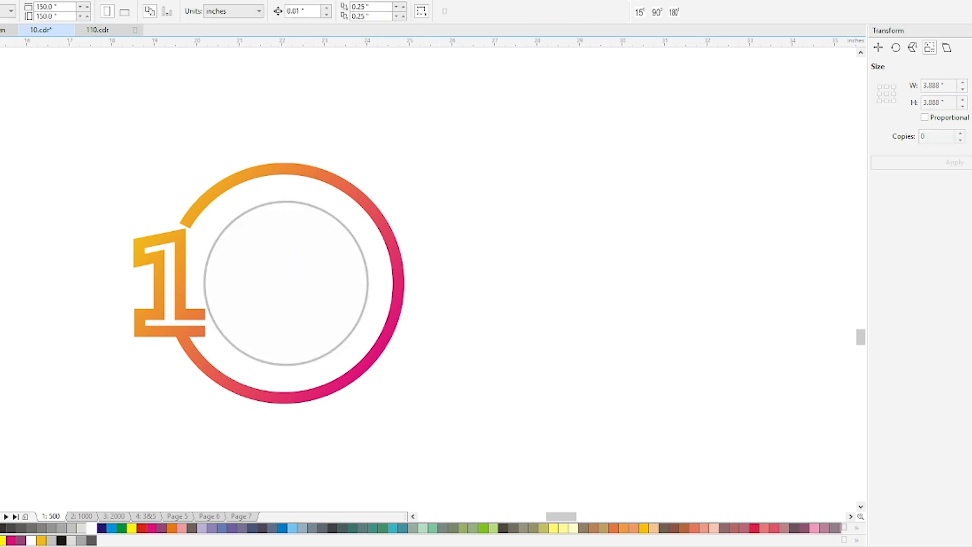
Draw a large rectangle, rotate it to about 301.6°, and place its short edge diagonally across the grey-rimmed circle
{"action": "key", "text": "F6"}
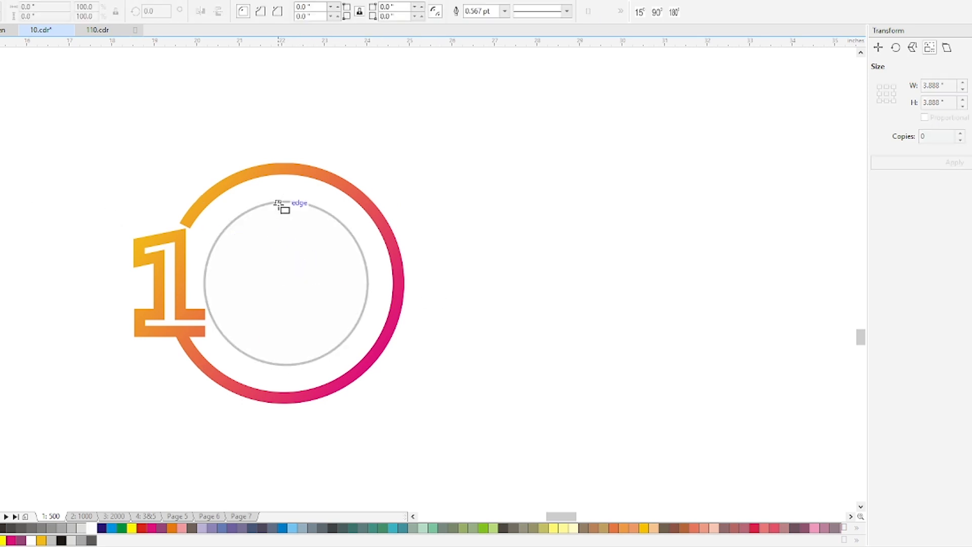
{"action": "left_click_drag", "start_coordinate": [278, 203], "coordinate": [304, 368]}
{"action": "left_click_drag", "start_coordinate": [304, 283], "coordinate": [527, 283]}
{"action": "left_click", "coordinate": [476, 282]}
{"action": "left_click_drag", "start_coordinate": [529, 199], "coordinate": [535, 347]}
{"action": "left_click_drag", "start_coordinate": [406, 136], "coordinate": [347, 228]}
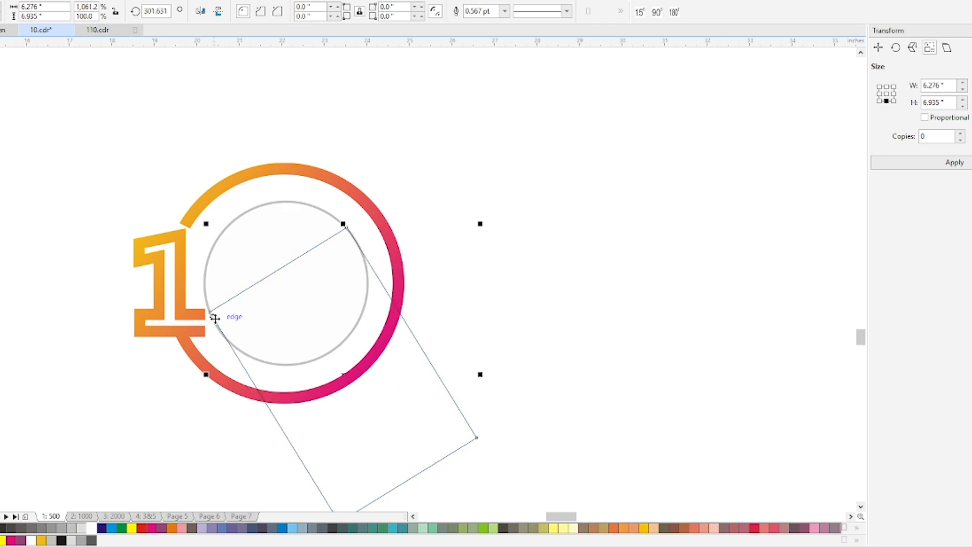
{"action": "left_click_drag", "start_coordinate": [373, 455], "coordinate": [382, 469]}
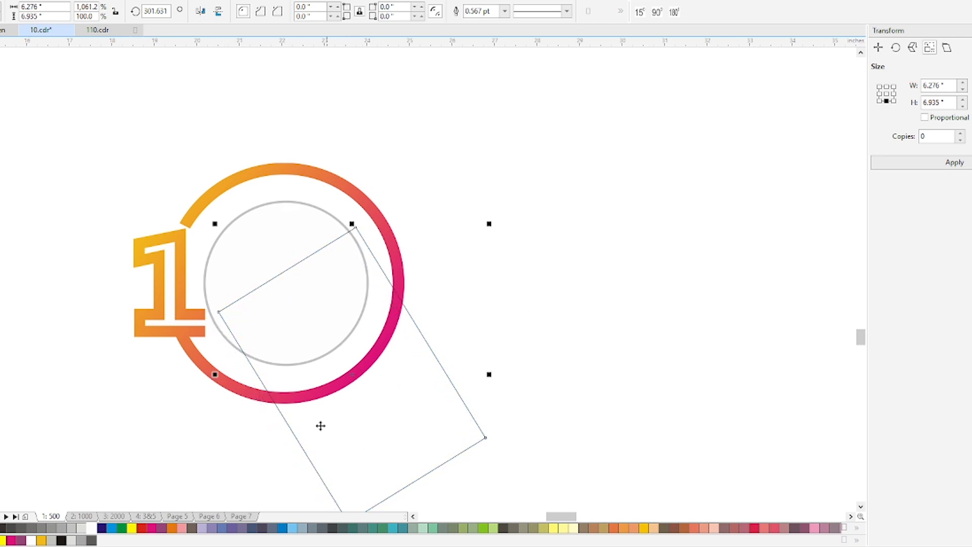
{"action": "left_click_drag", "start_coordinate": [217, 314], "coordinate": [217, 330]}
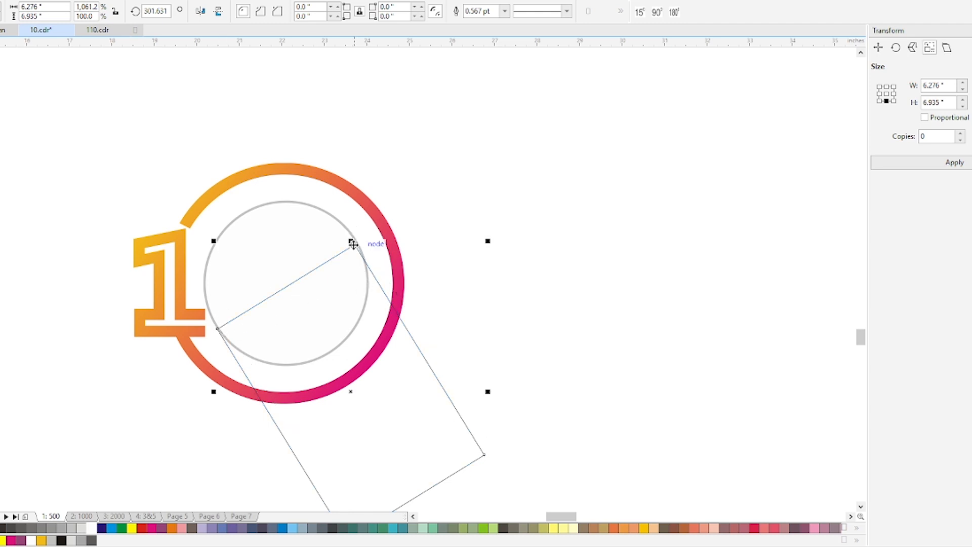
Convert the rotated rectangle to curves and move its upper corner node onto the circle's edge
{"action": "key", "text": "ctrl+a"}
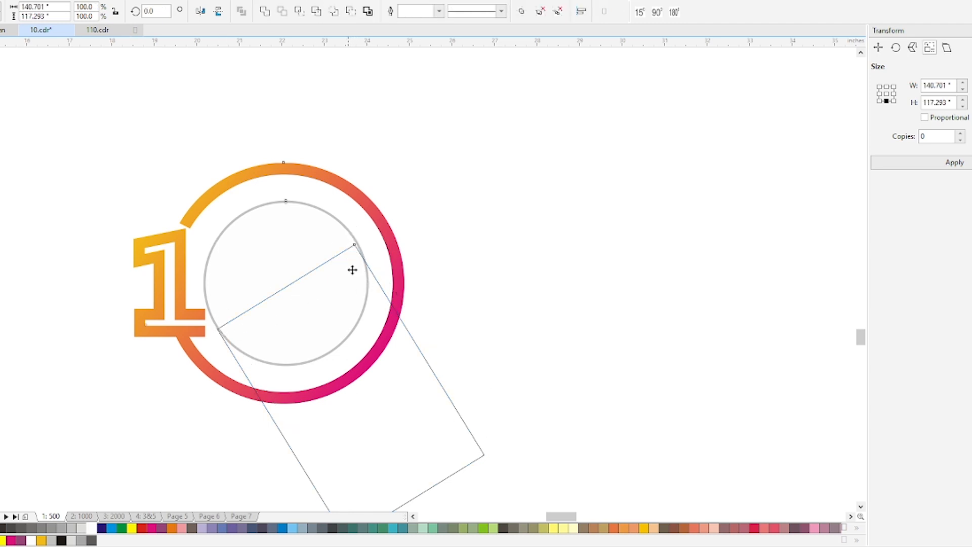
{"action": "key", "text": "Escape"}
{"action": "left_click", "coordinate": [424, 378]}
{"action": "key", "text": "ctrl+q"}
{"action": "key", "text": "F10"}
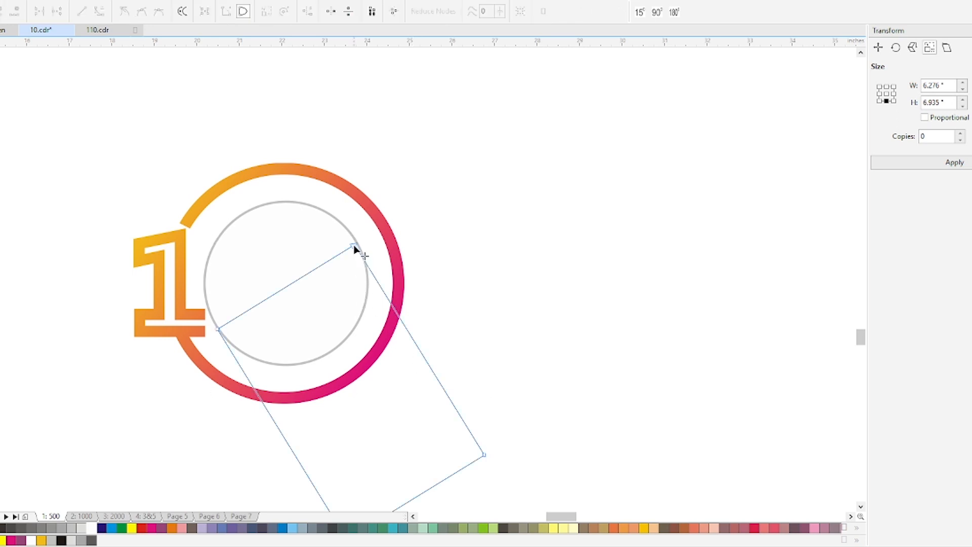
{"action": "left_click_drag", "start_coordinate": [354, 245], "coordinate": [357, 243]}
Fill the rotated rectangle dark grey and remove its outline
{"action": "key", "text": "space"}
{"action": "left_click", "coordinate": [31, 528]}
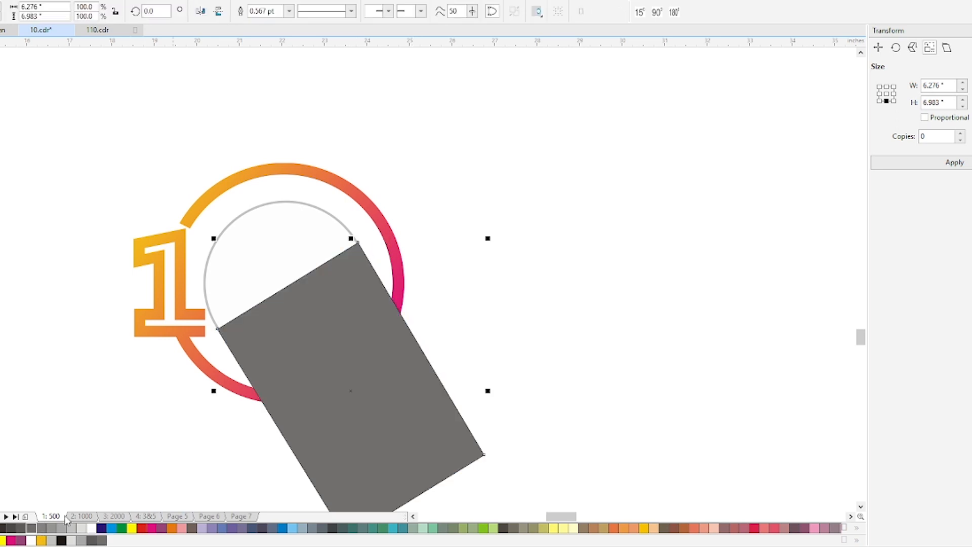
{"action": "key", "text": "alt+x"}
Fade the dark grey shape with a linear transparency running away from the circle, and move it behind both circles as a long shadow
{"action": "key", "text": "t"}
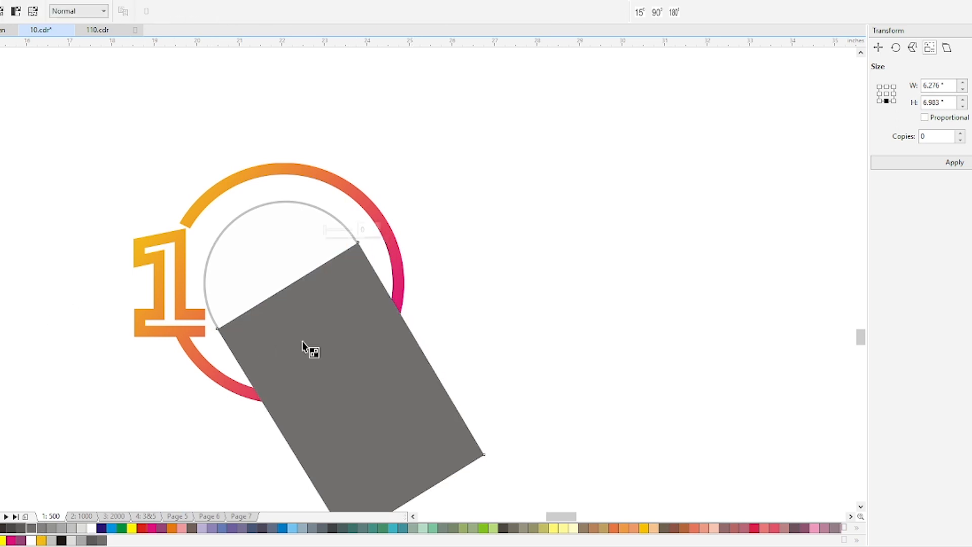
{"action": "left_click_drag", "start_coordinate": [297, 295], "coordinate": [332, 373]}
{"action": "key", "text": "space"}
{"action": "key", "text": "t"}
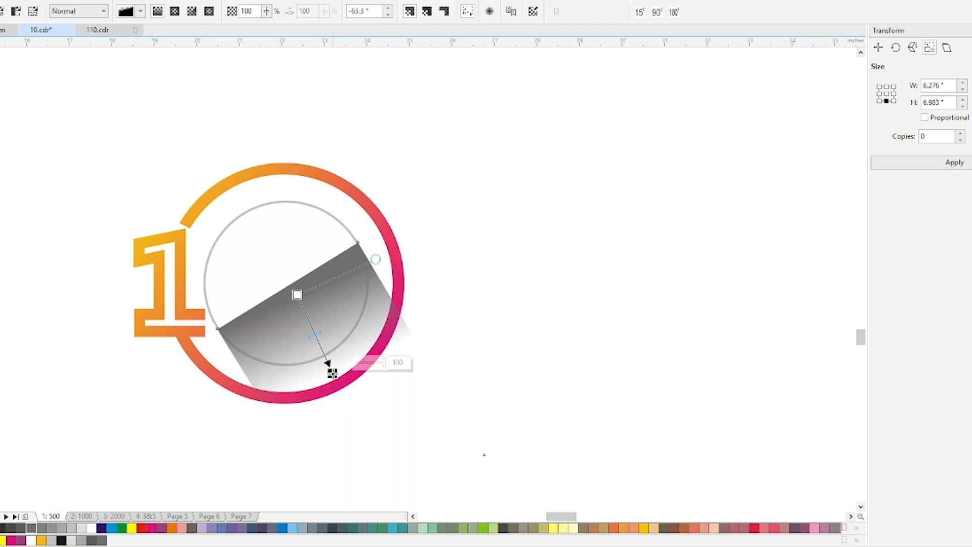
{"action": "key", "text": "space"}
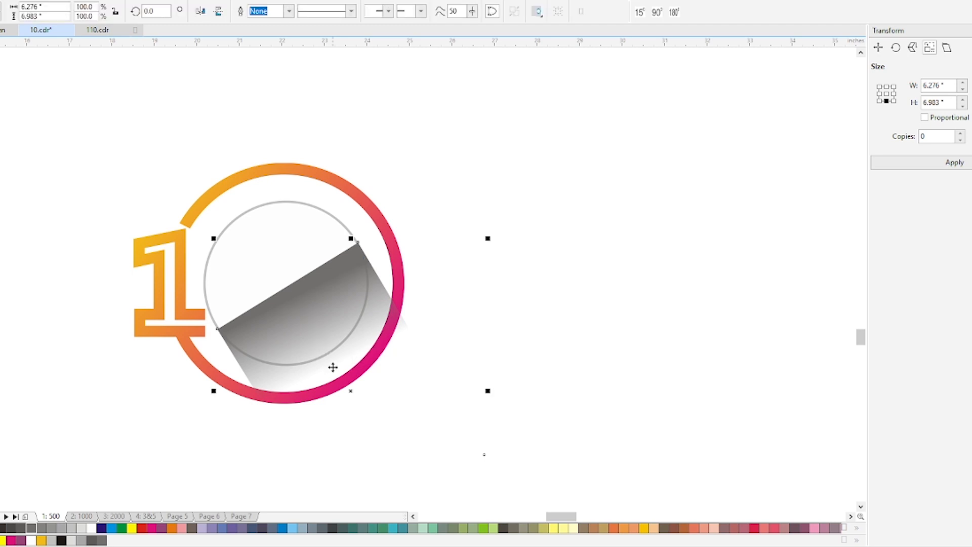
{"action": "key", "text": "ctrl+Page_Down"}
{"action": "left_click", "coordinate": [560, 302]}
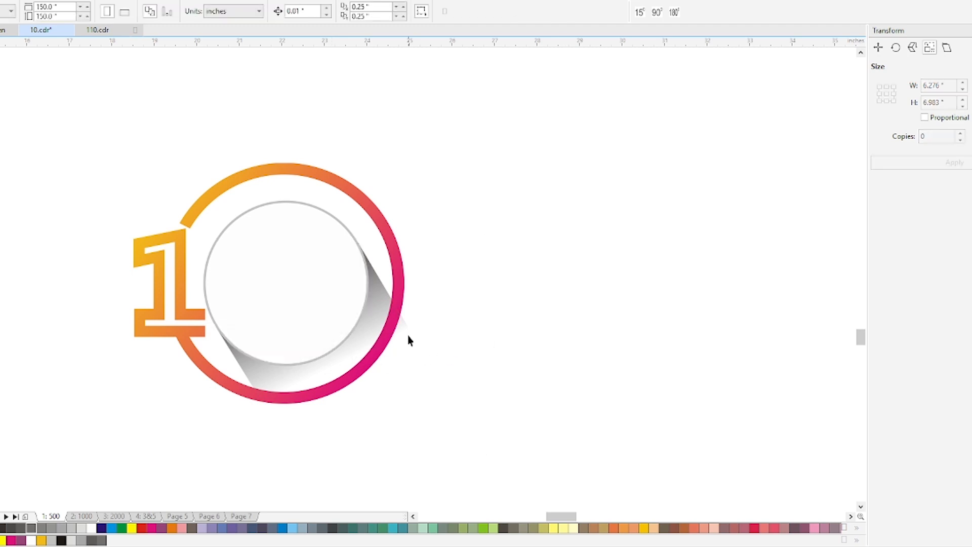
Stretch the end nodes of the gradient 1's base until the base reaches behind the grey-rimmed circle
{"action": "left_click", "coordinate": [187, 316]}
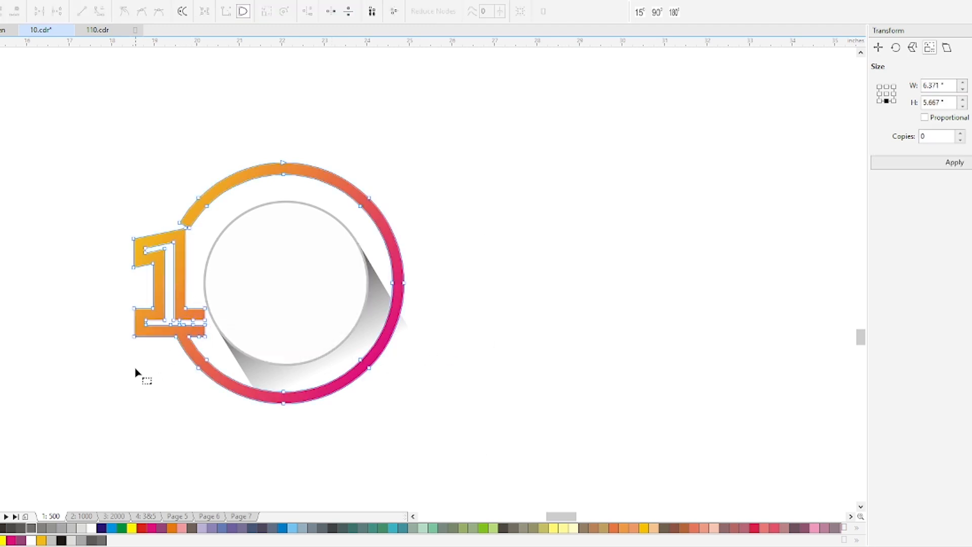
{"action": "scroll", "coordinate": [216, 318], "scroll_direction": "up", "scroll_amount": 2}
{"action": "left_click_drag", "start_coordinate": [186, 290], "coordinate": [277, 362]}
{"action": "left_click", "coordinate": [733, 214]}
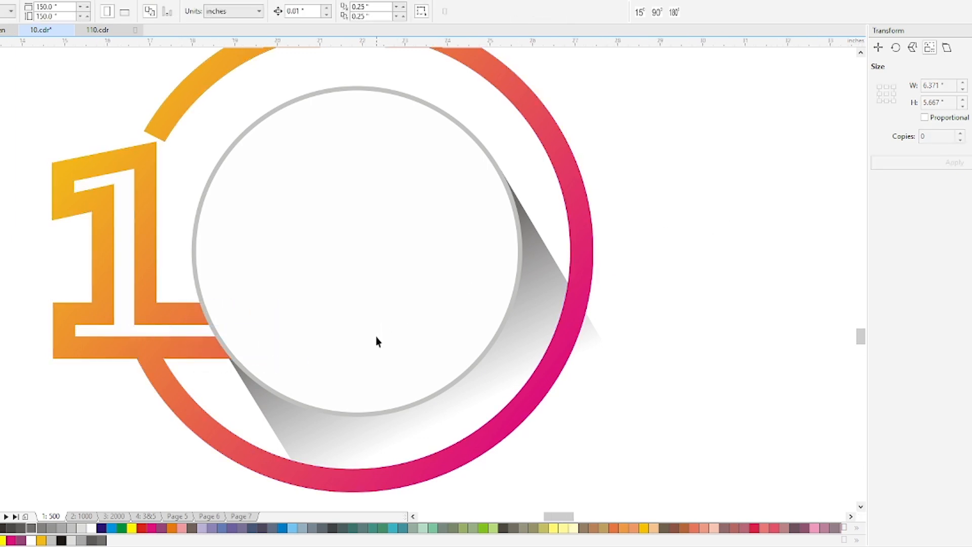
Add a concentric copy of the white circle about 1.96 inches across and give it the ring's yellow-orange to magenta gradient
{"action": "scroll", "coordinate": [375, 336], "scroll_direction": "down", "scroll_amount": 2}
{"action": "left_click", "coordinate": [441, 278]}
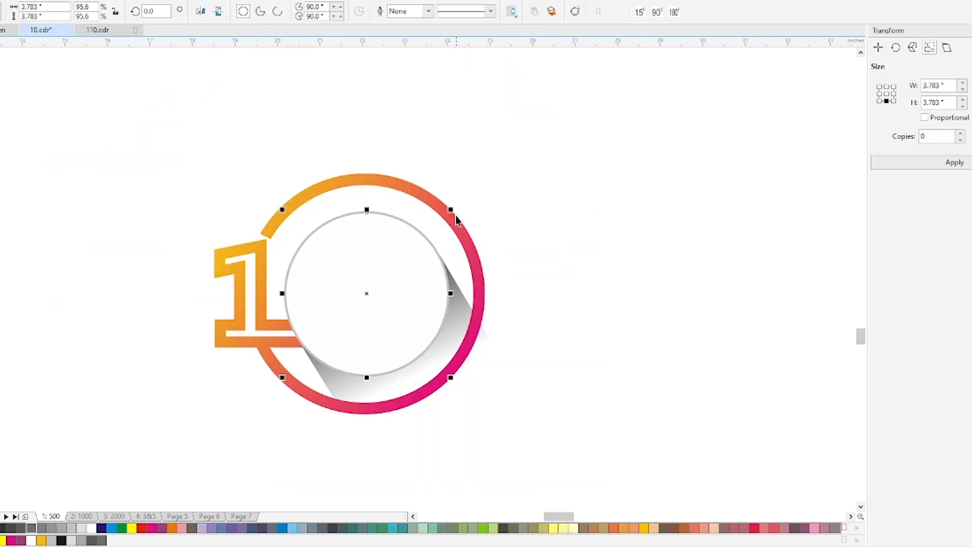
{"action": "key", "text": "F10"}
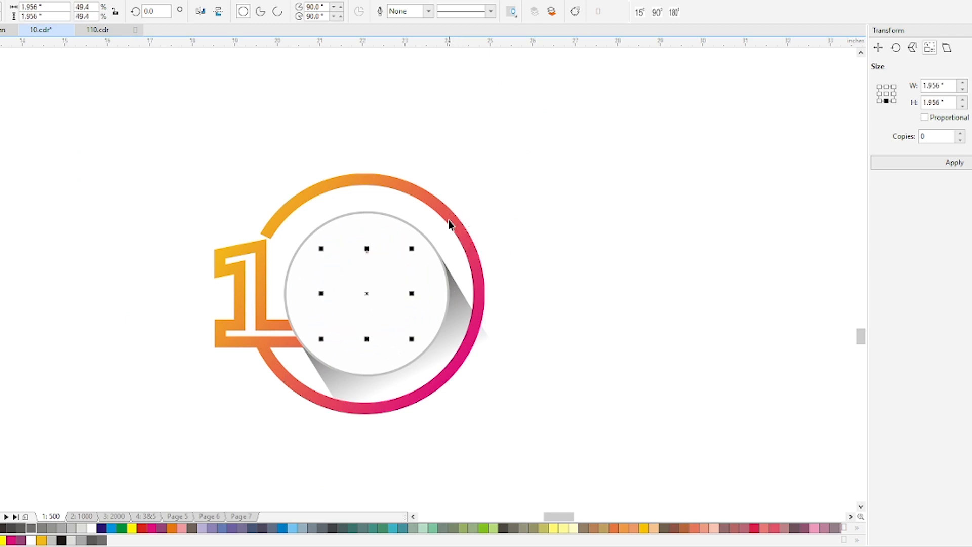
{"action": "left_click", "coordinate": [446, 208]}
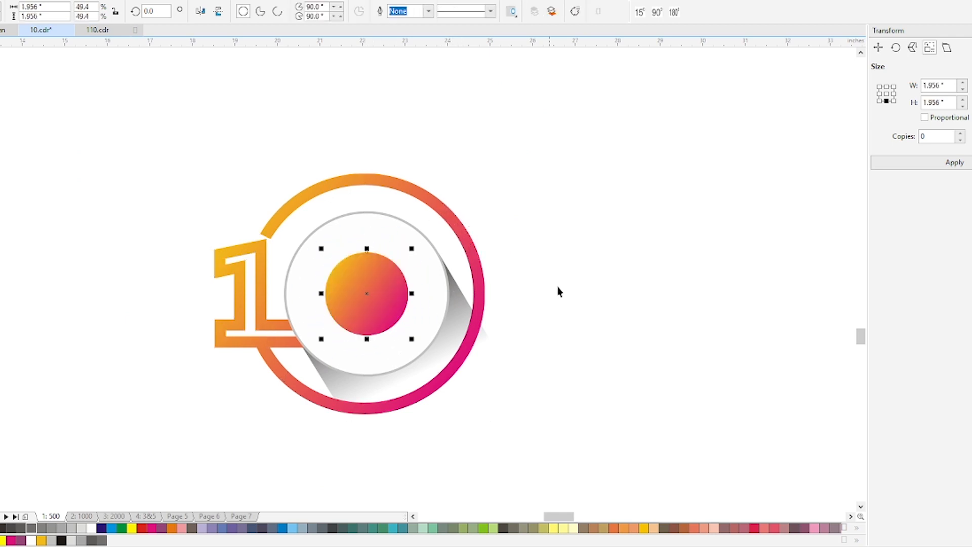
Frame the whole artwork and preview the design full screen
{"action": "left_click", "coordinate": [224, 187]}
{"action": "key", "text": "ctrl+a"}
{"action": "key", "text": "shift+F2"}
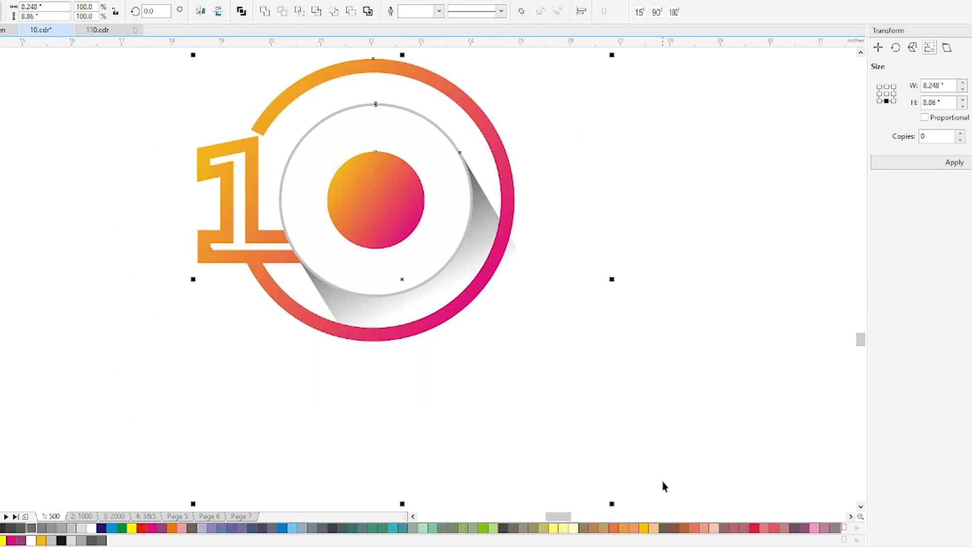
{"action": "left_click", "coordinate": [509, 312]}
{"action": "key", "text": "shift+F2"}
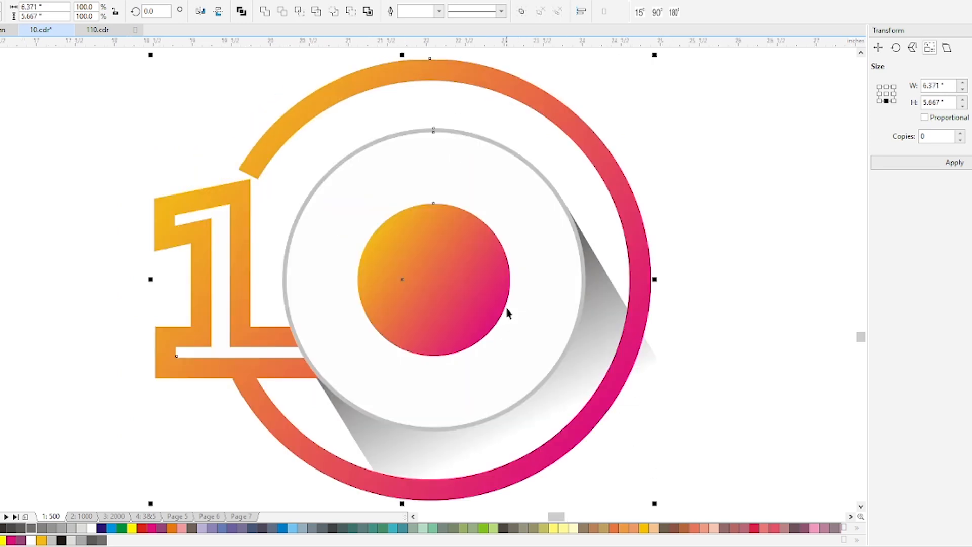
{"action": "key", "text": "F9"}
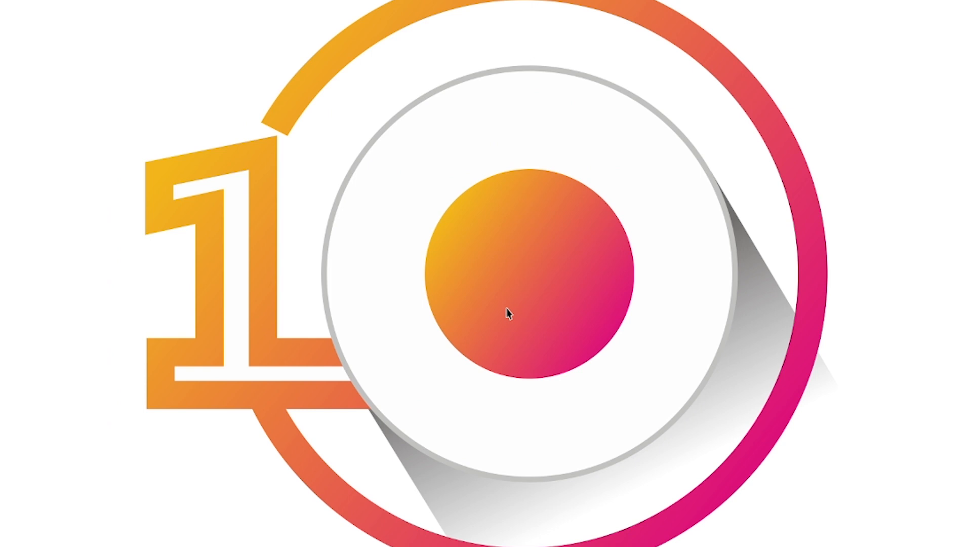